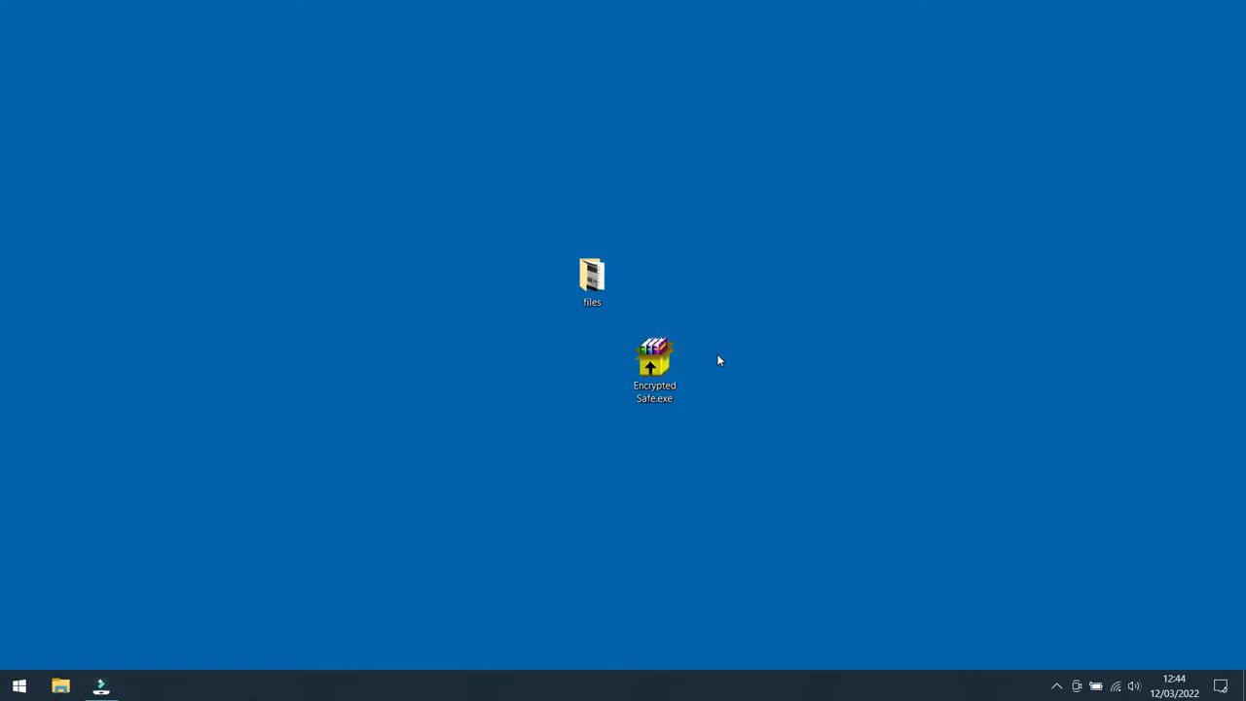
Step: Run the Encrypted Safe.exe self-extracting archive and extract its contents to the desktop
left_click(654, 365)
double_click(654, 364)
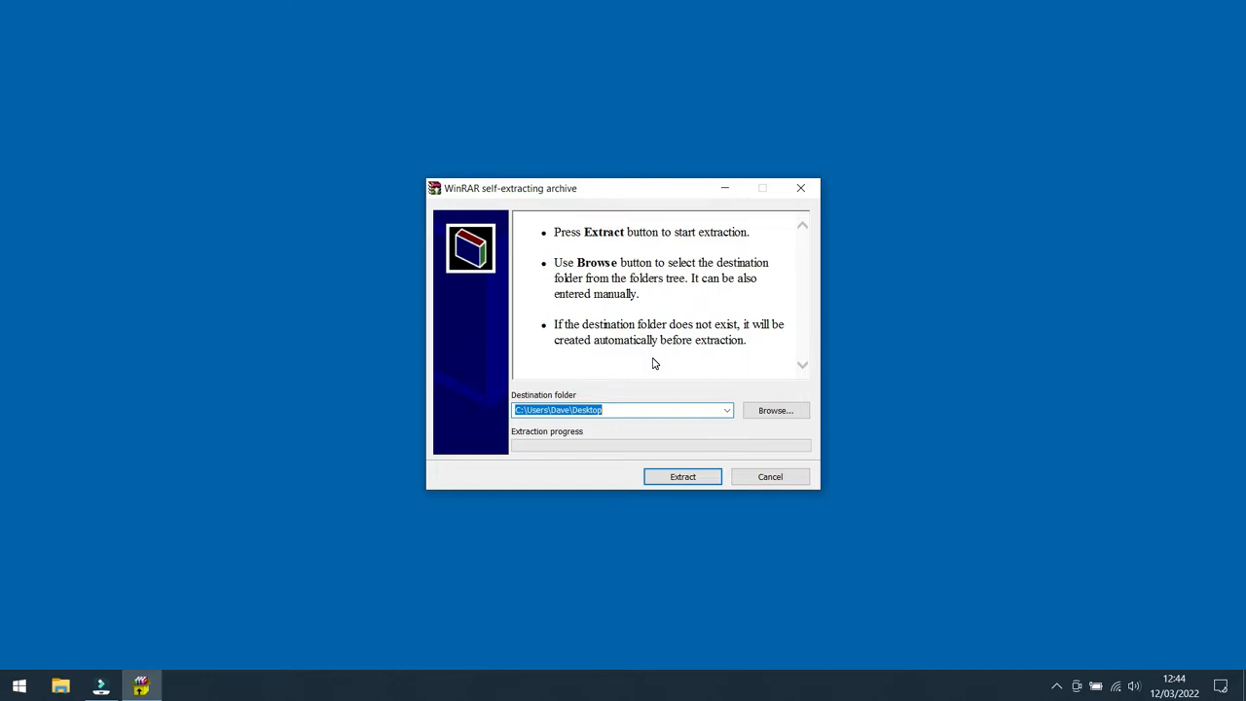
left_click(687, 483)
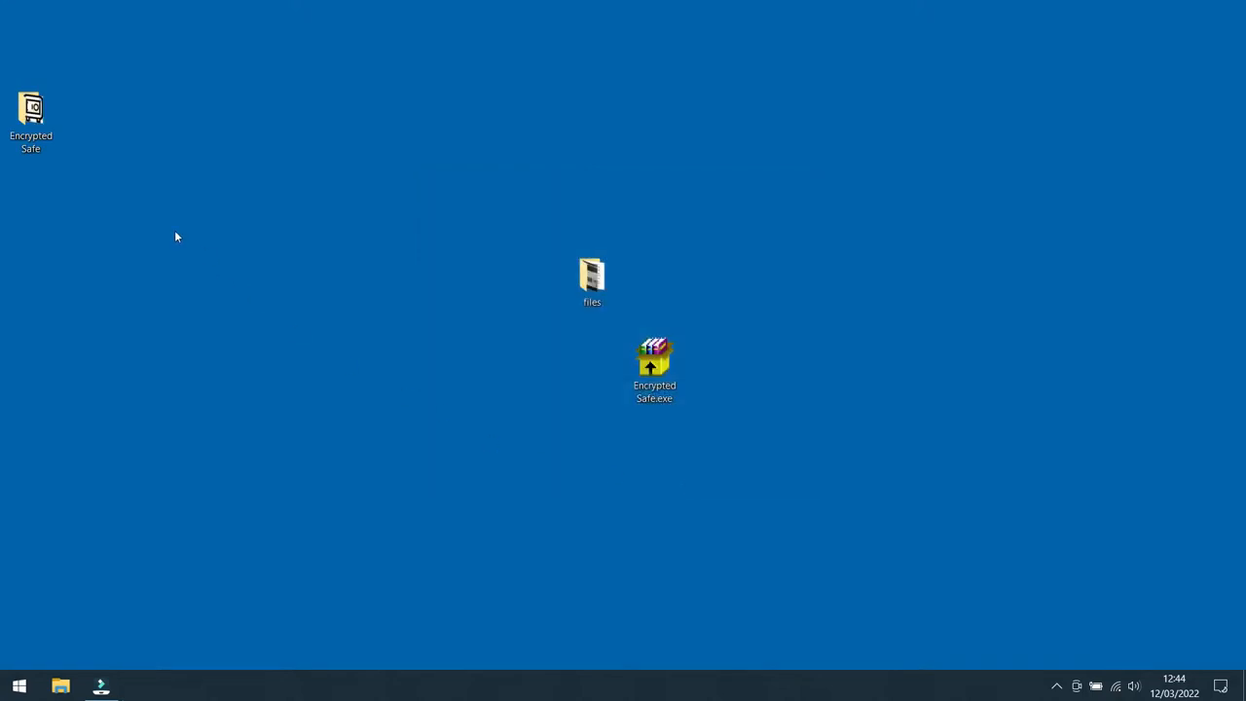
Step: Move the extracted Encrypted Safe folder beside the archive on the desktop and launch EncryptedSafe.exe from it
left_click(30, 109)
left_click_drag(30, 109, 521, 365)
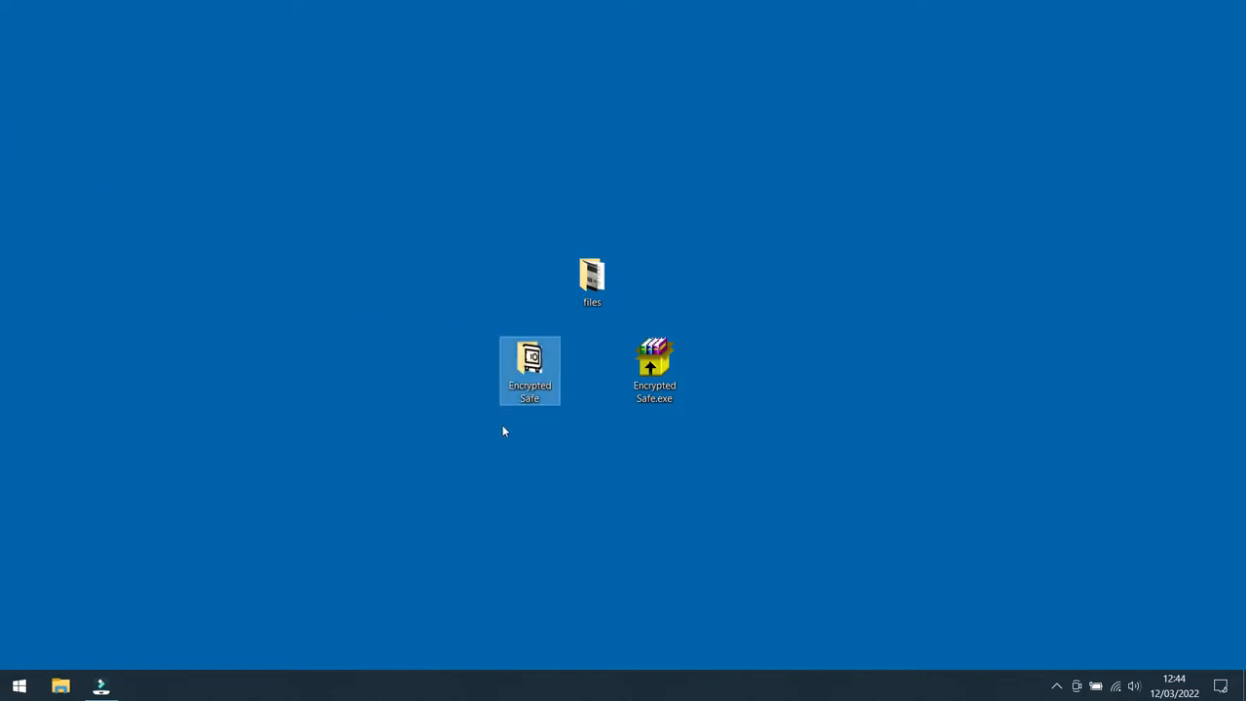
double_click(532, 377)
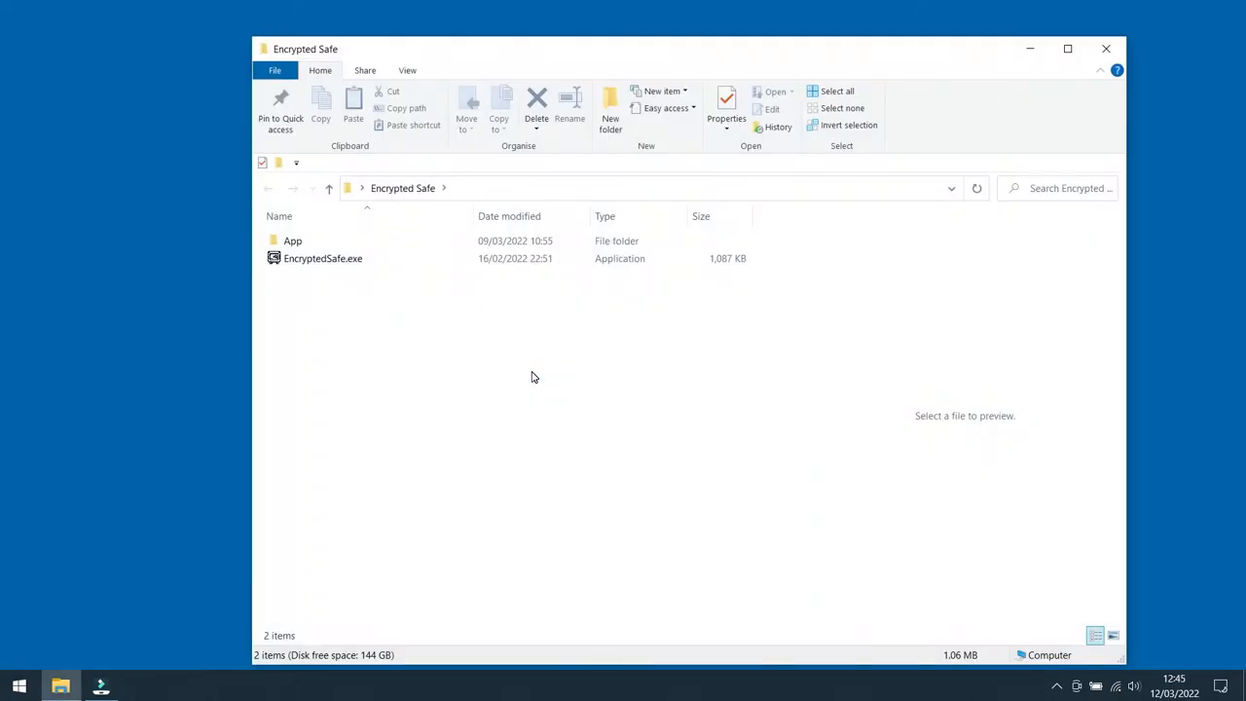
double_click(325, 261)
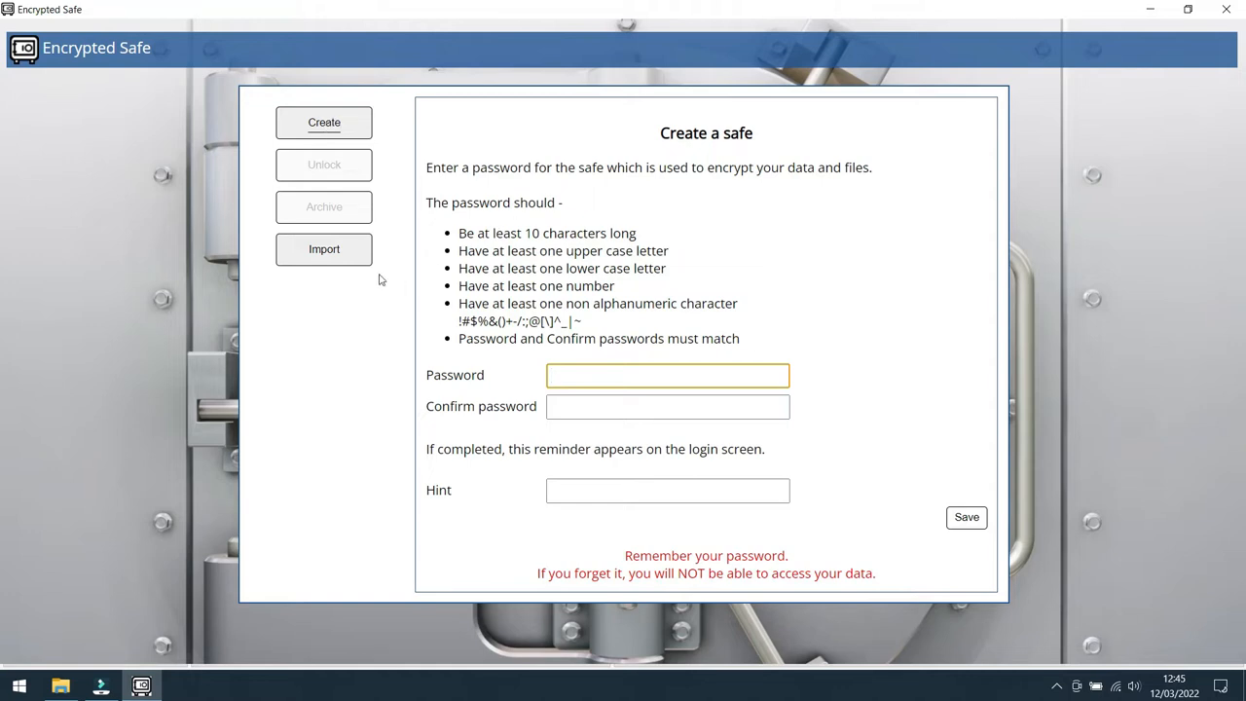
Step: Enter and confirm the password for a new safe
left_click(336, 250)
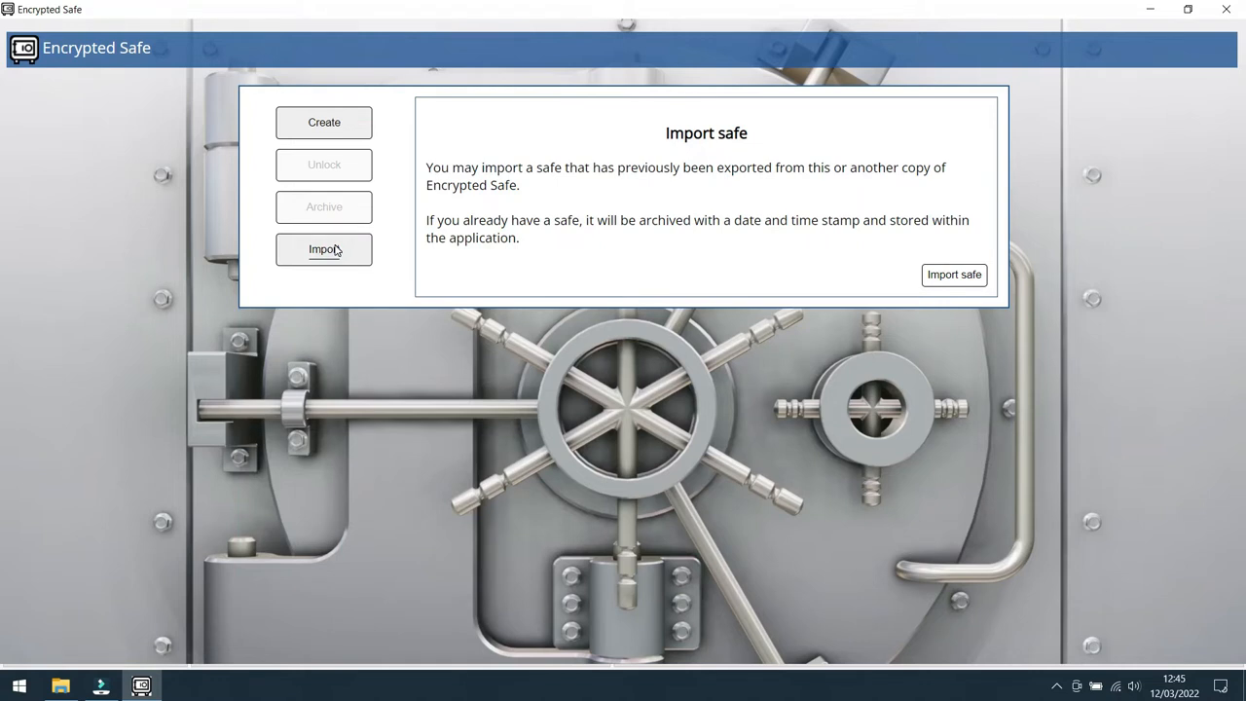
left_click(328, 125)
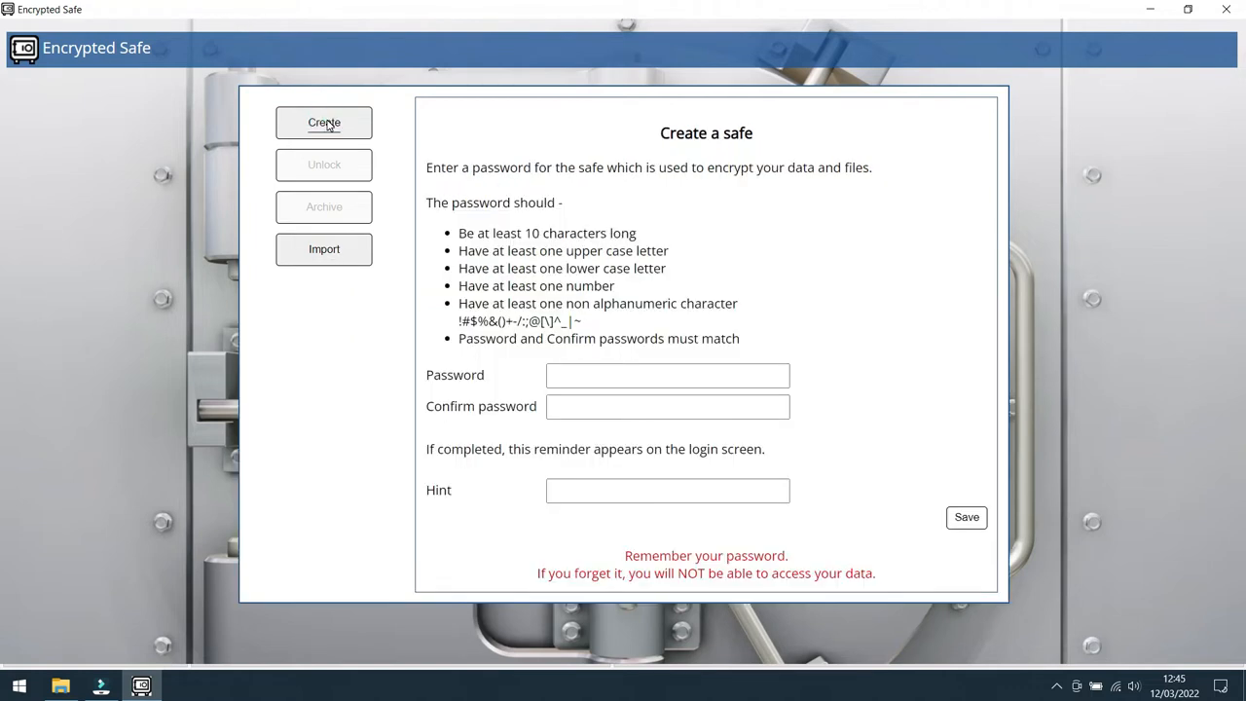
left_click(573, 374)
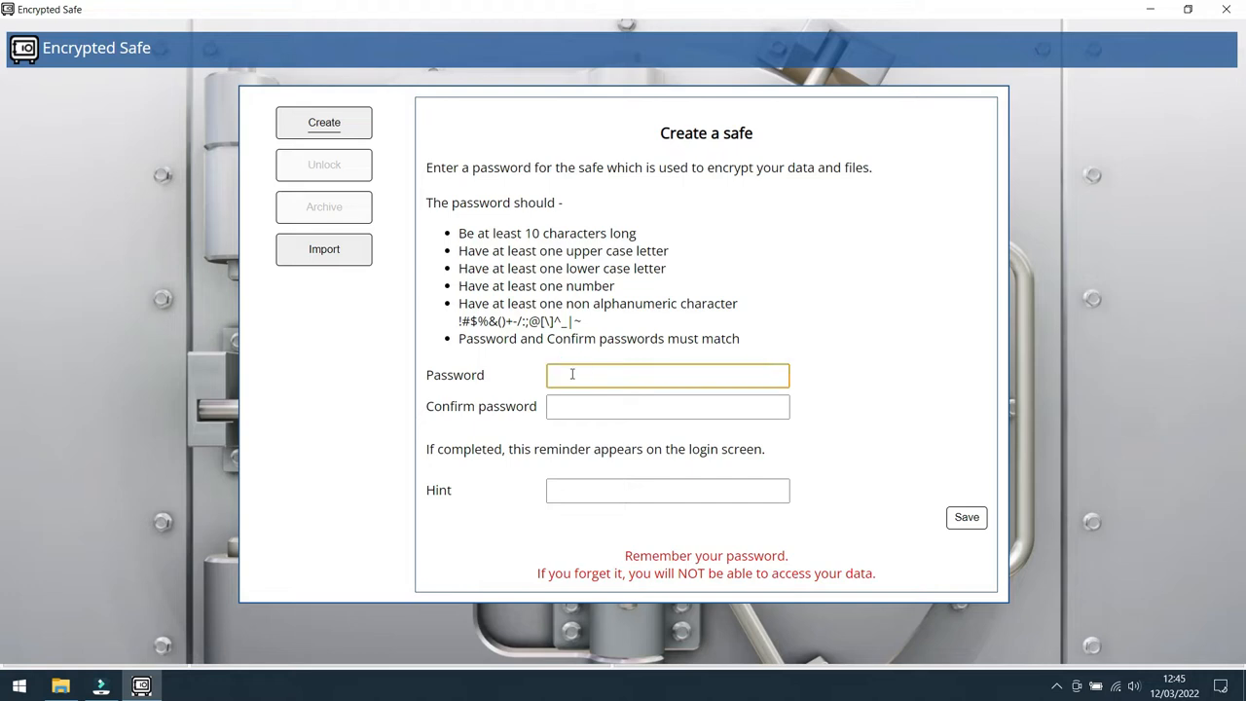
left_click(584, 408)
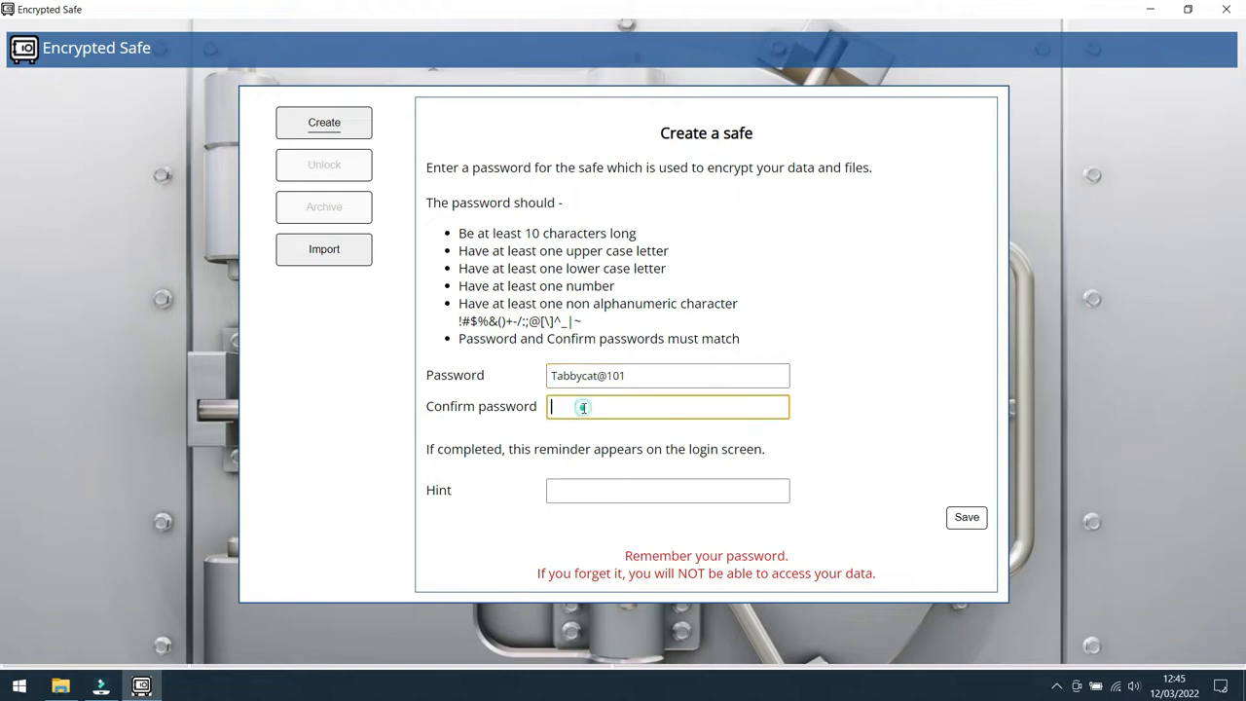
Step: Add the password hint "Pet at old house" and save the new safe
left_click(596, 487)
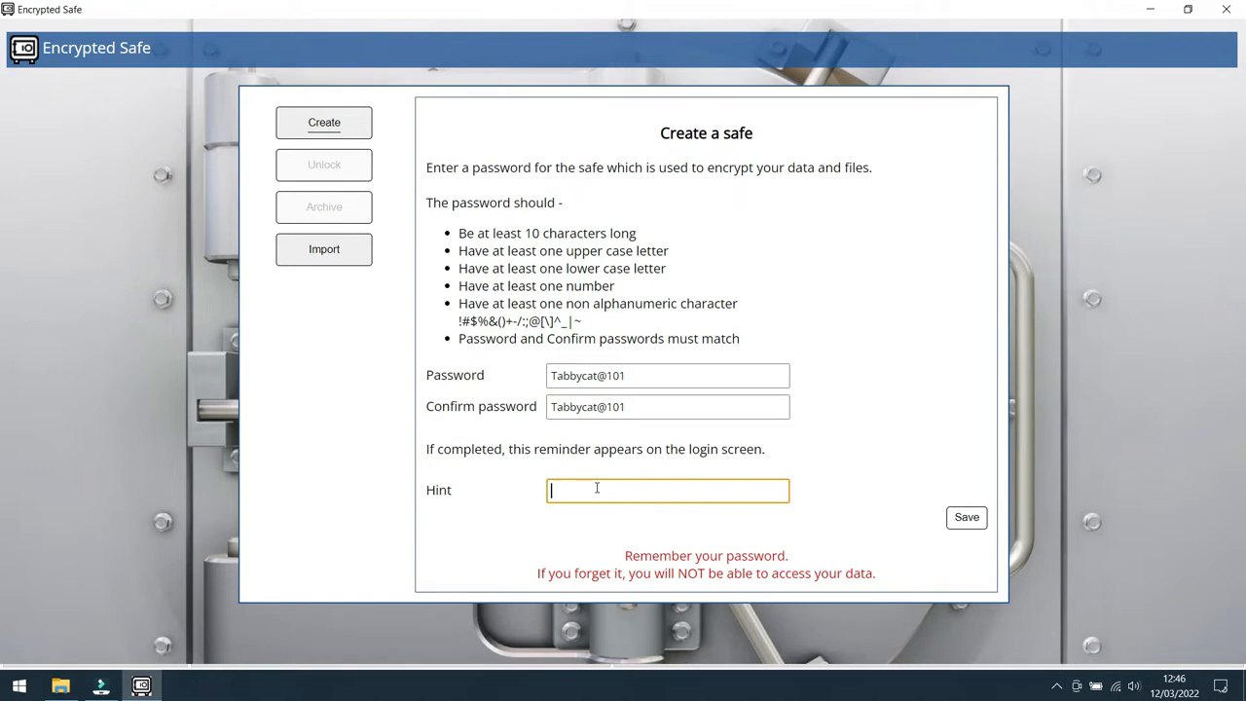
type("Pet at old house")
left_click_drag(888, 578, 624, 556)
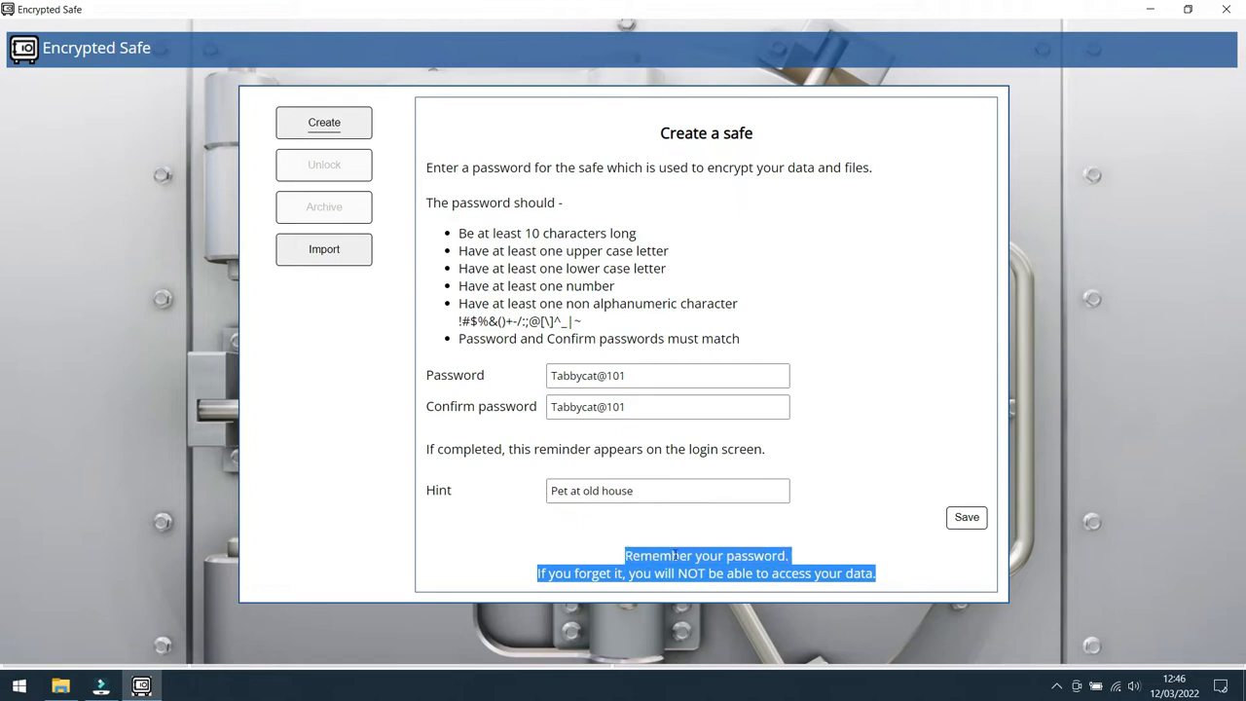
left_click(844, 534)
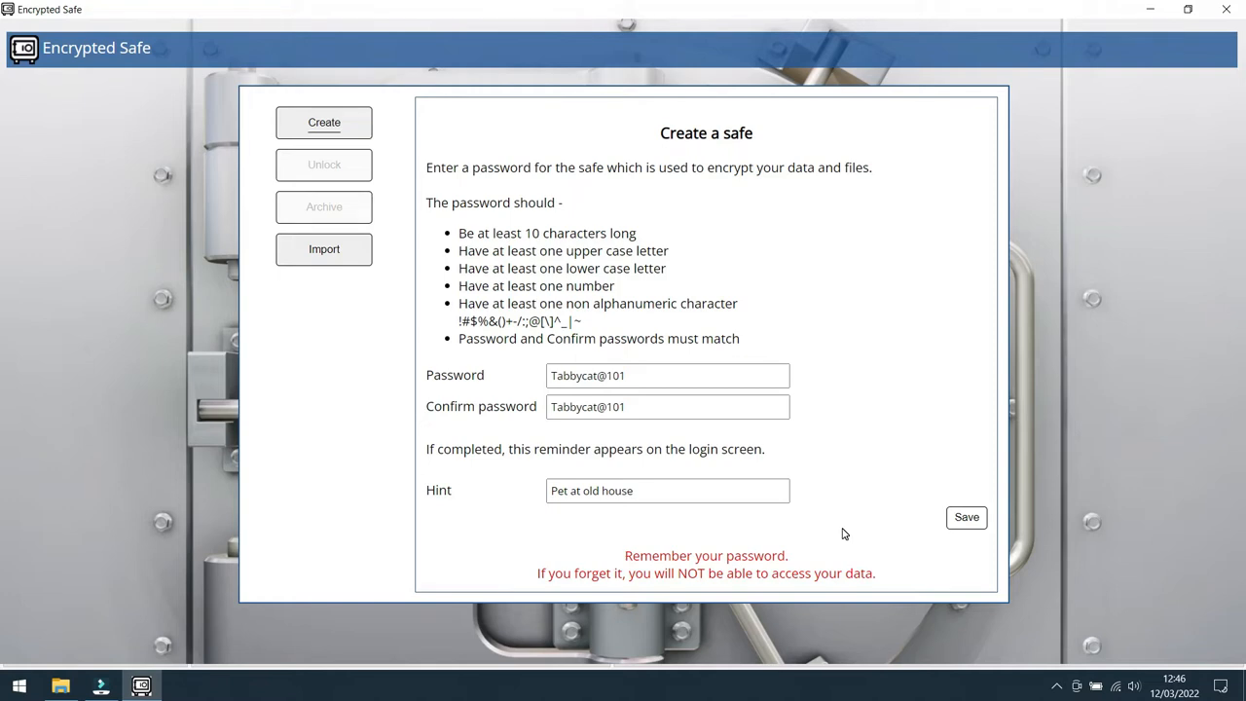
left_click(969, 518)
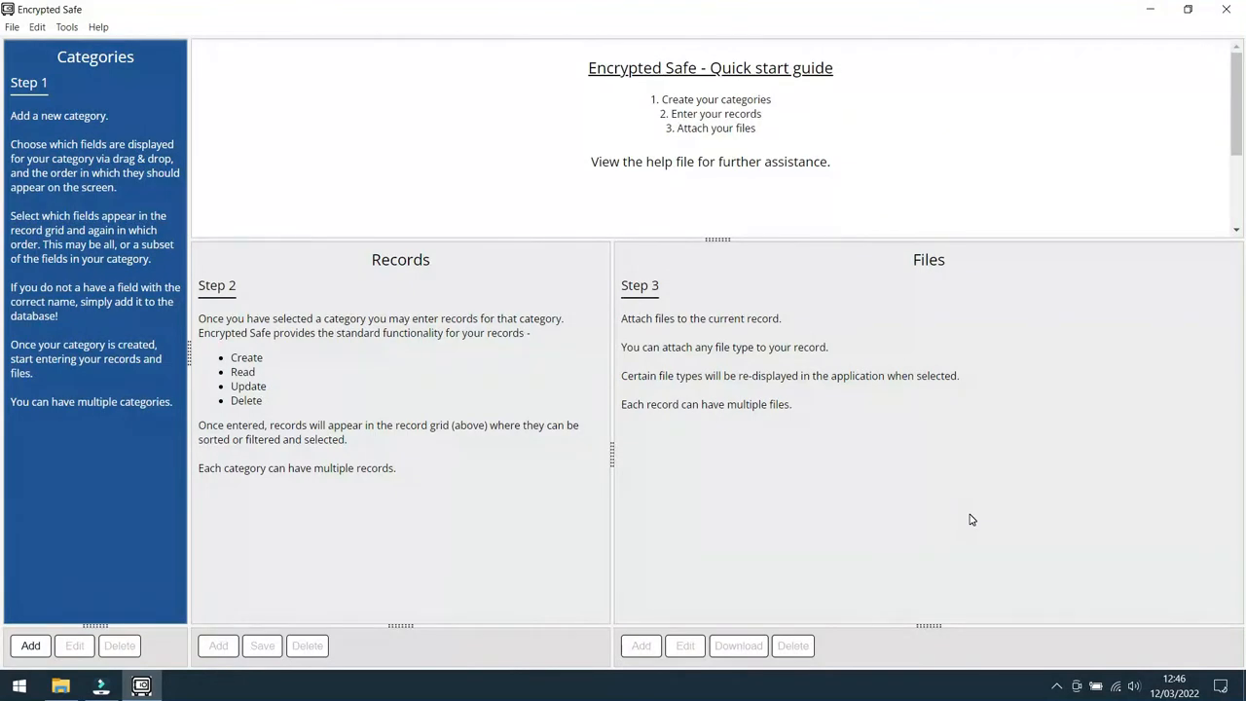
left_click(970, 517)
Step: Review the quick start instructions for Categories, Records and Files
left_click_drag(56, 83, 9, 84)
left_click_drag(114, 118, 11, 117)
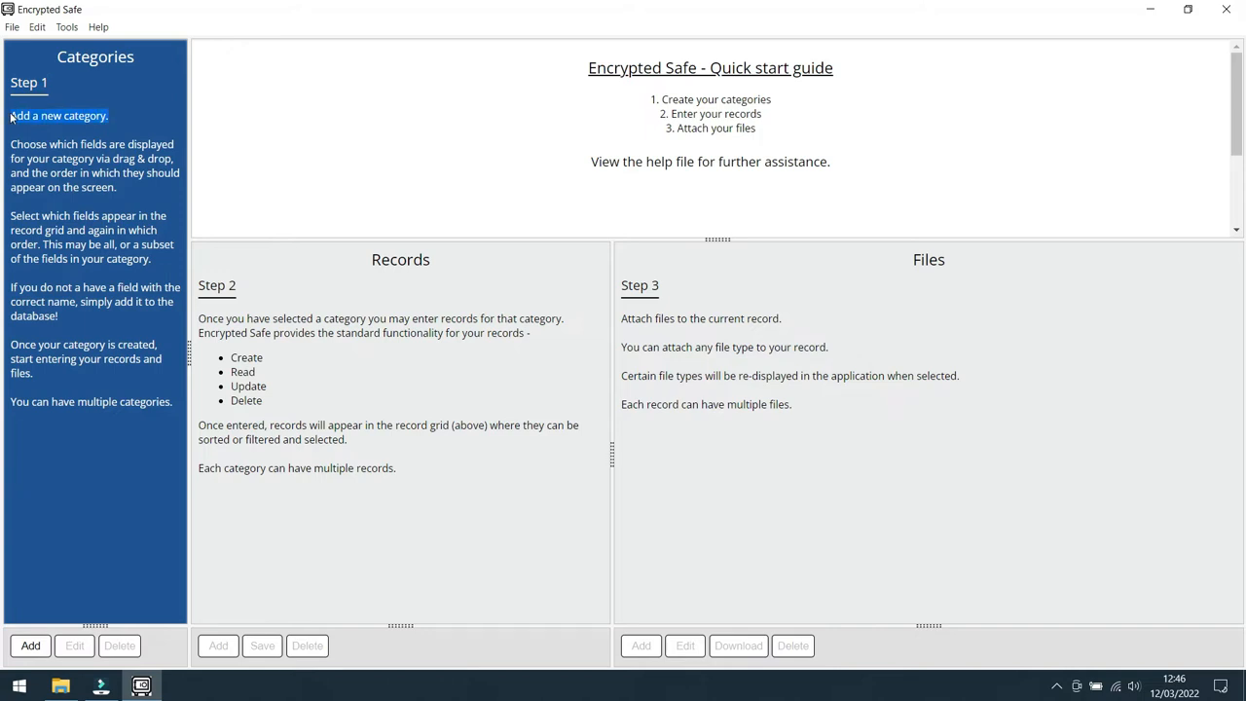
left_click(128, 113)
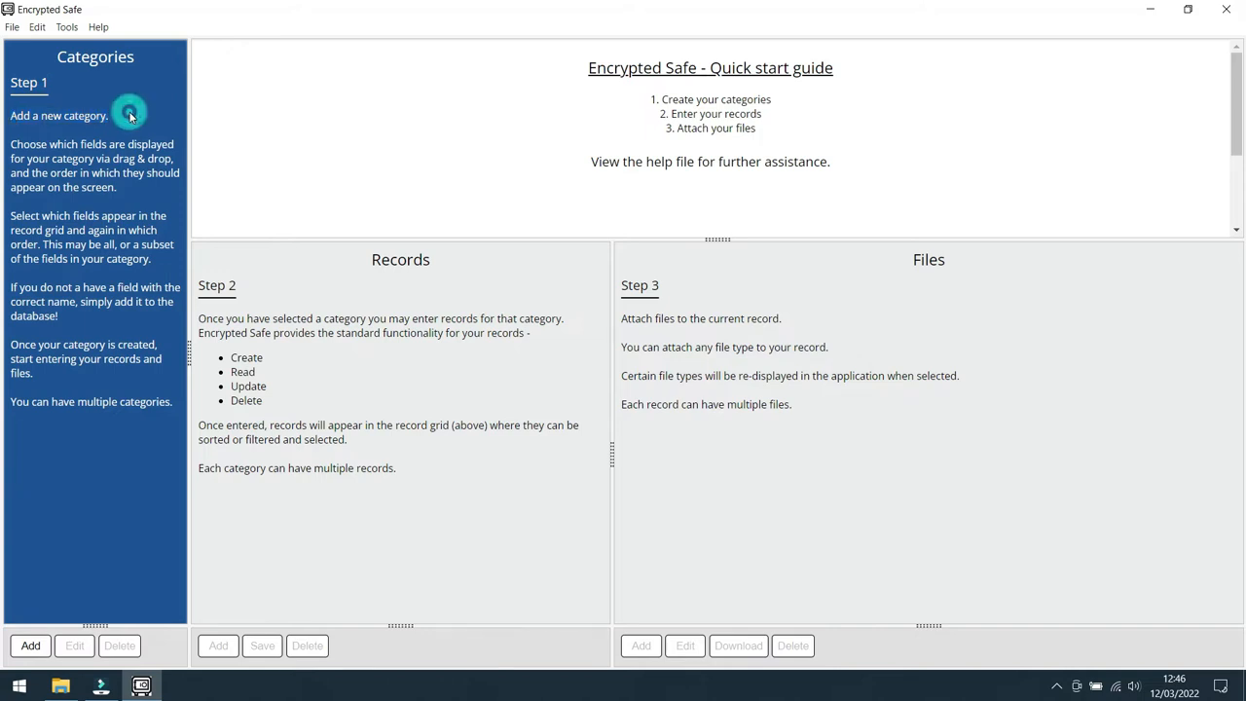
left_click_drag(245, 286, 199, 285)
left_click_drag(440, 261, 370, 260)
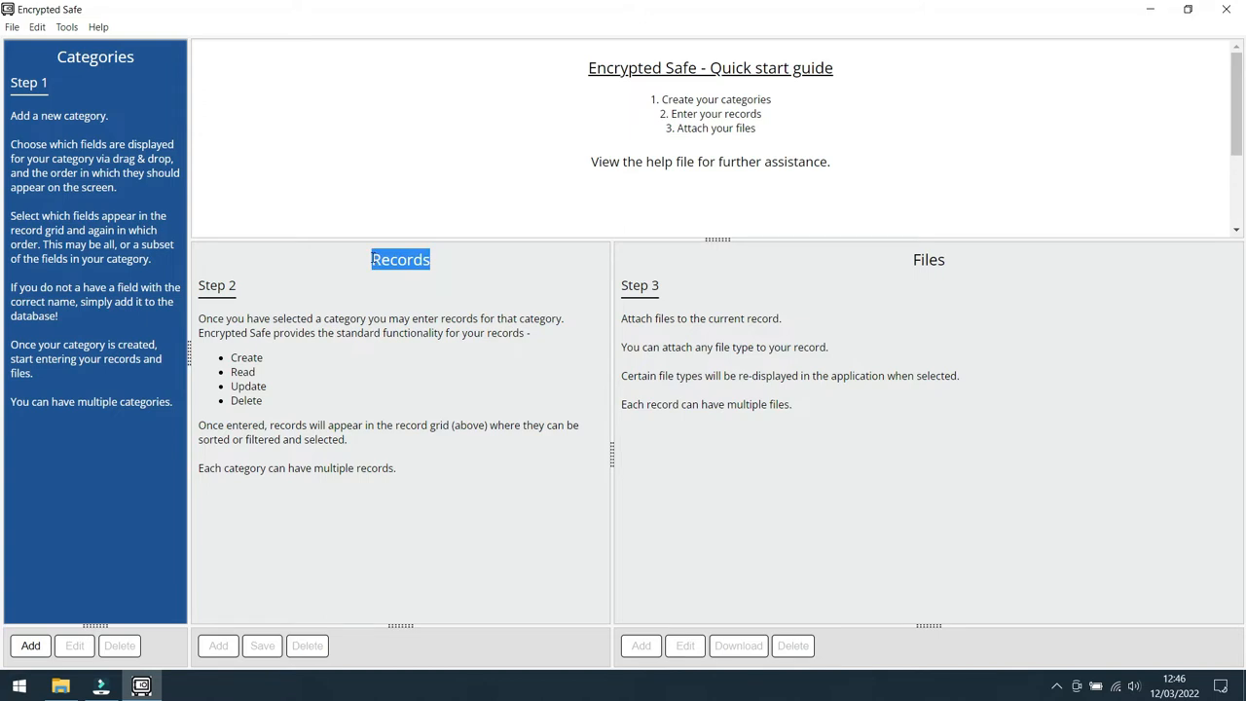
left_click(519, 290)
left_click_drag(668, 287, 624, 284)
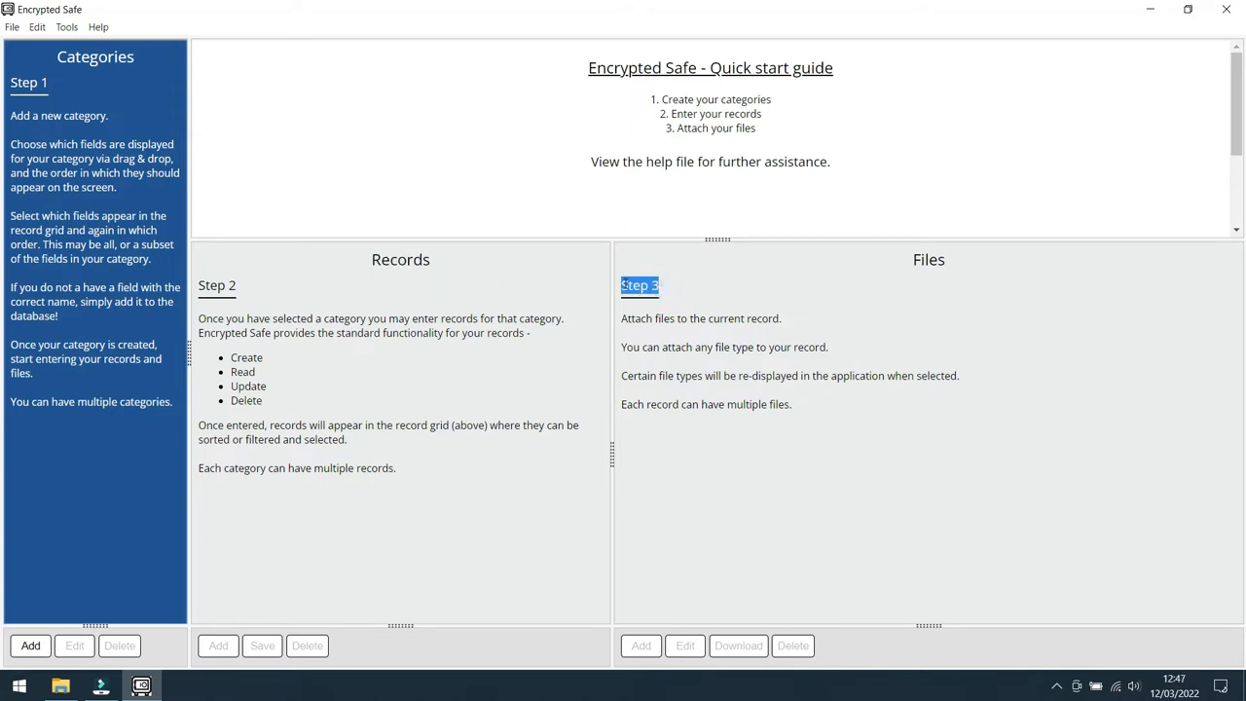
left_click(888, 300)
left_click_drag(951, 262, 914, 258)
left_click(719, 294)
Step: Add a new category using the Passwords preset after looking over the manual category editor
left_click(30, 646)
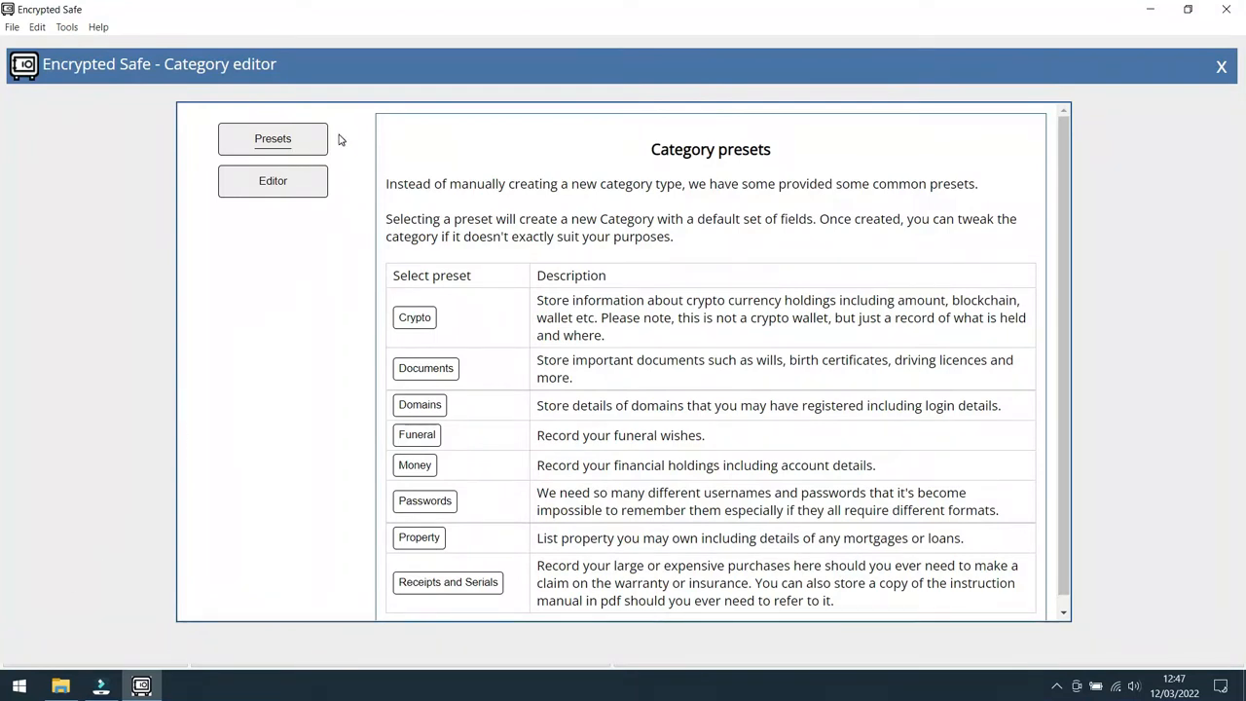
left_click(274, 185)
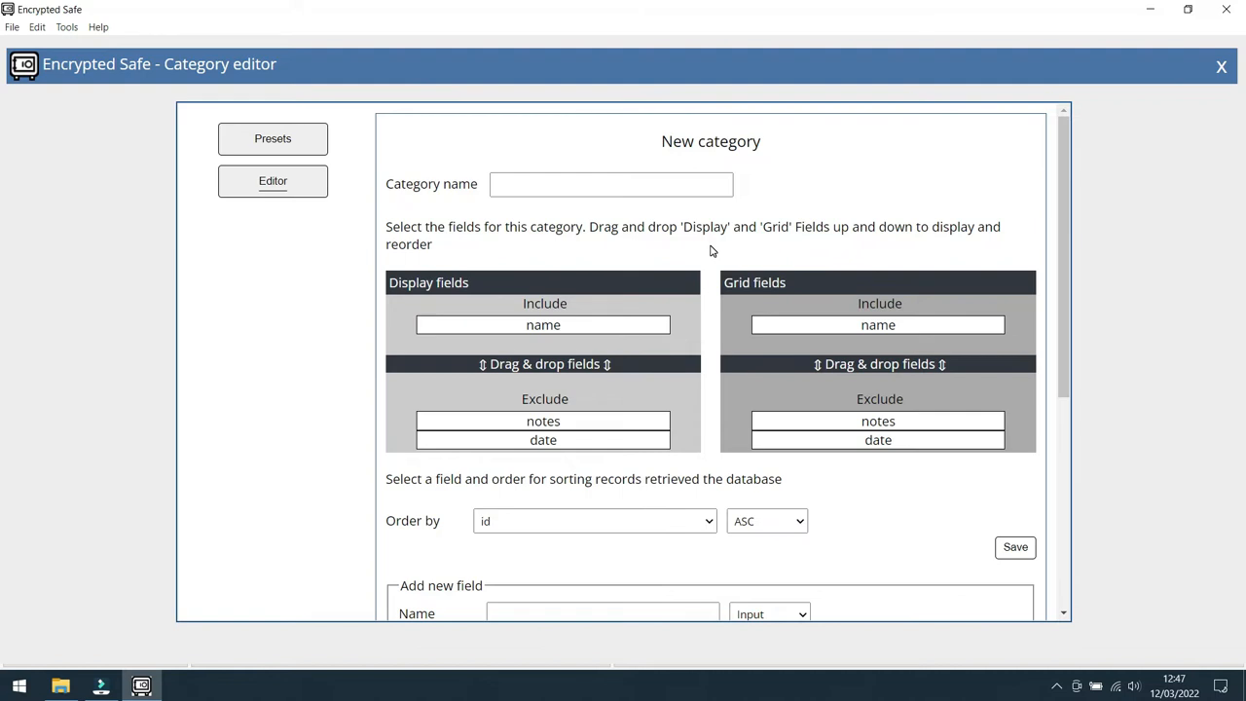
scroll(711, 251, "down", 3)
scroll(711, 251, "down", 3)
scroll(710, 245, "down", 1)
scroll(711, 245, "up", 7)
left_click(272, 139)
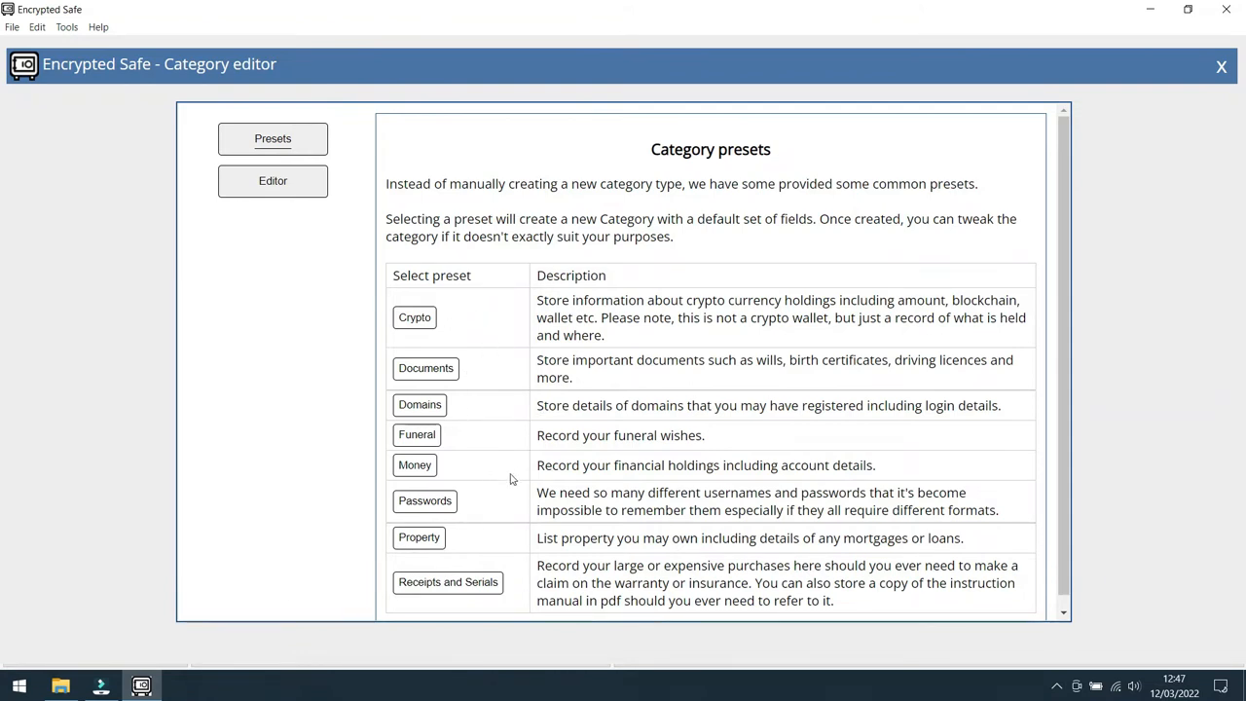
left_click(430, 504)
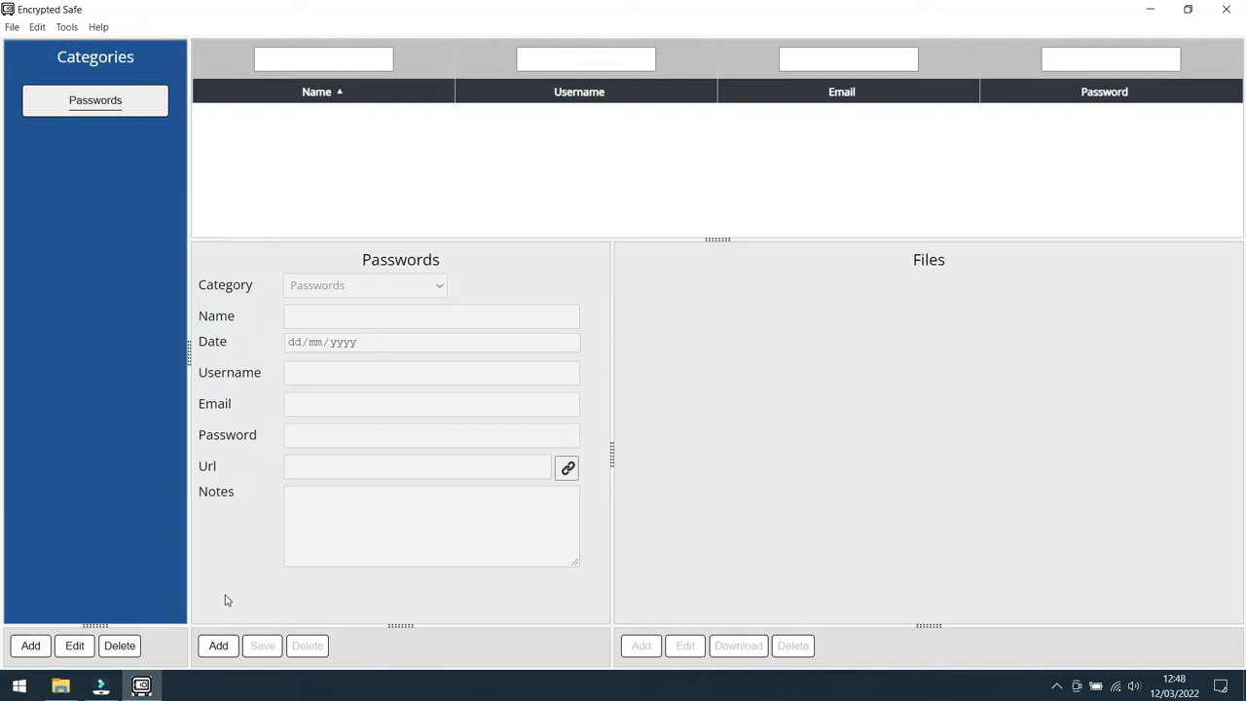
Step: Start a new Passwords record named Facebook with the date 12/03/2022
left_click(219, 646)
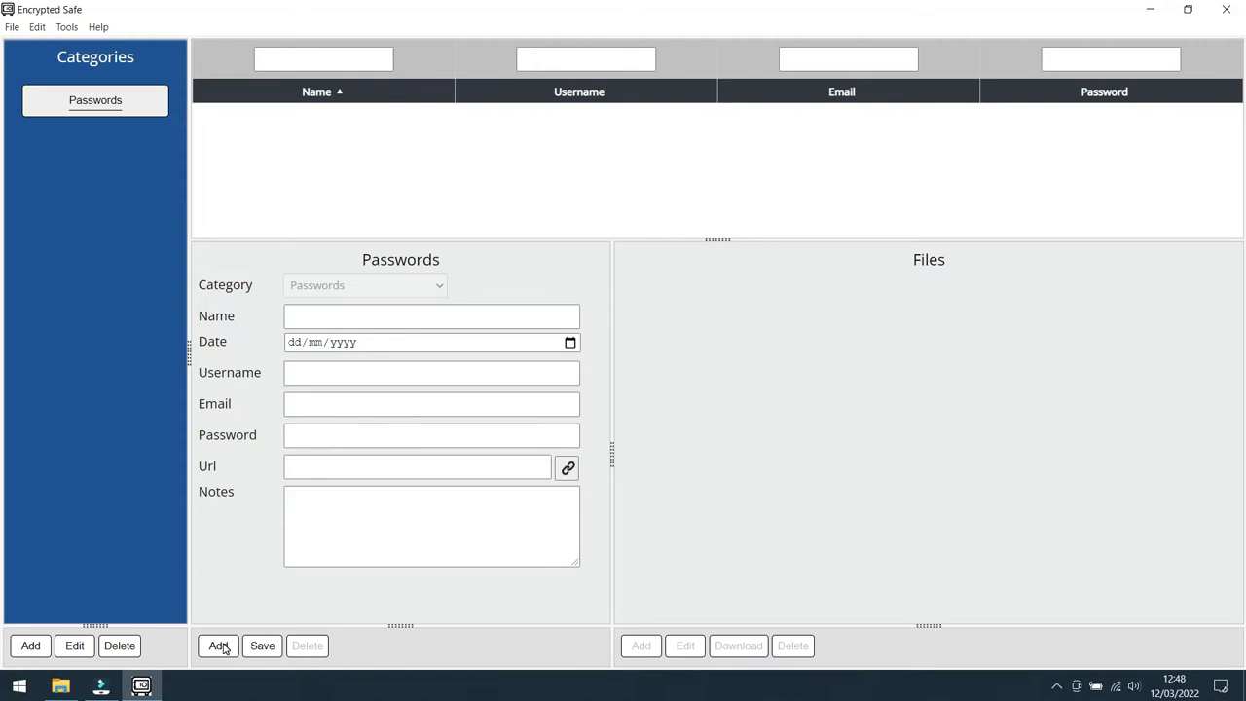
left_click(329, 315)
type("Facebook")
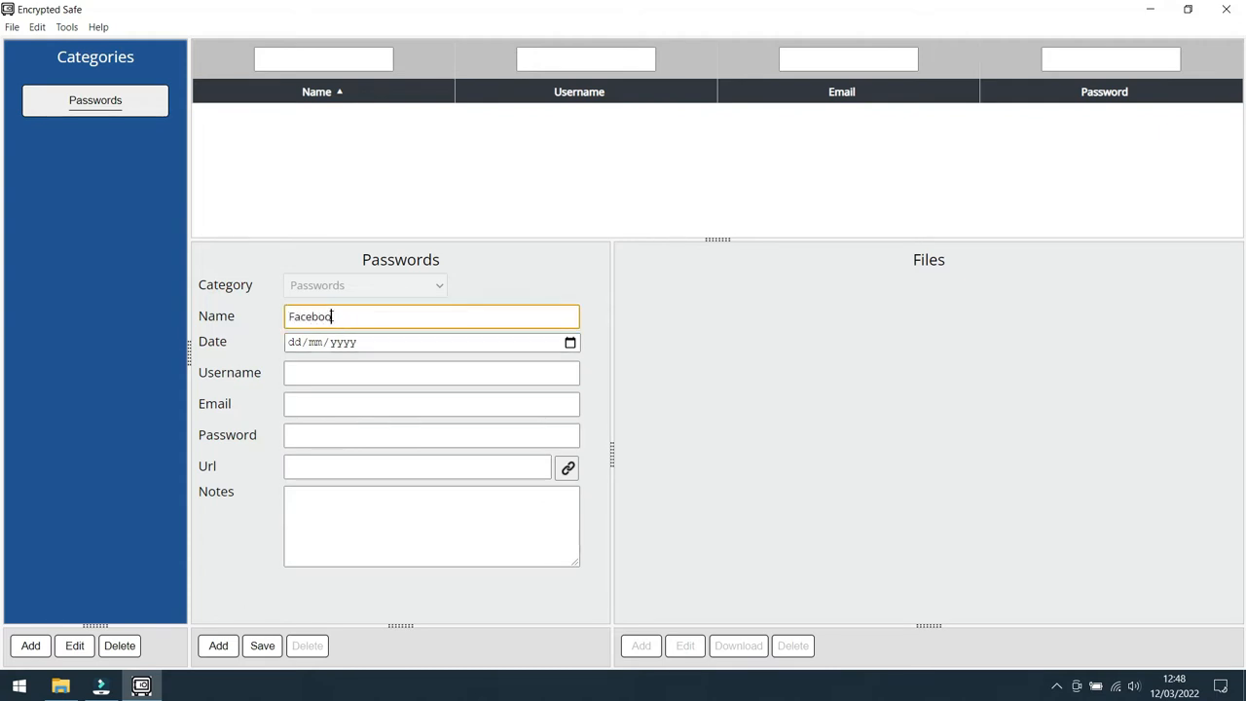
key("Tab")
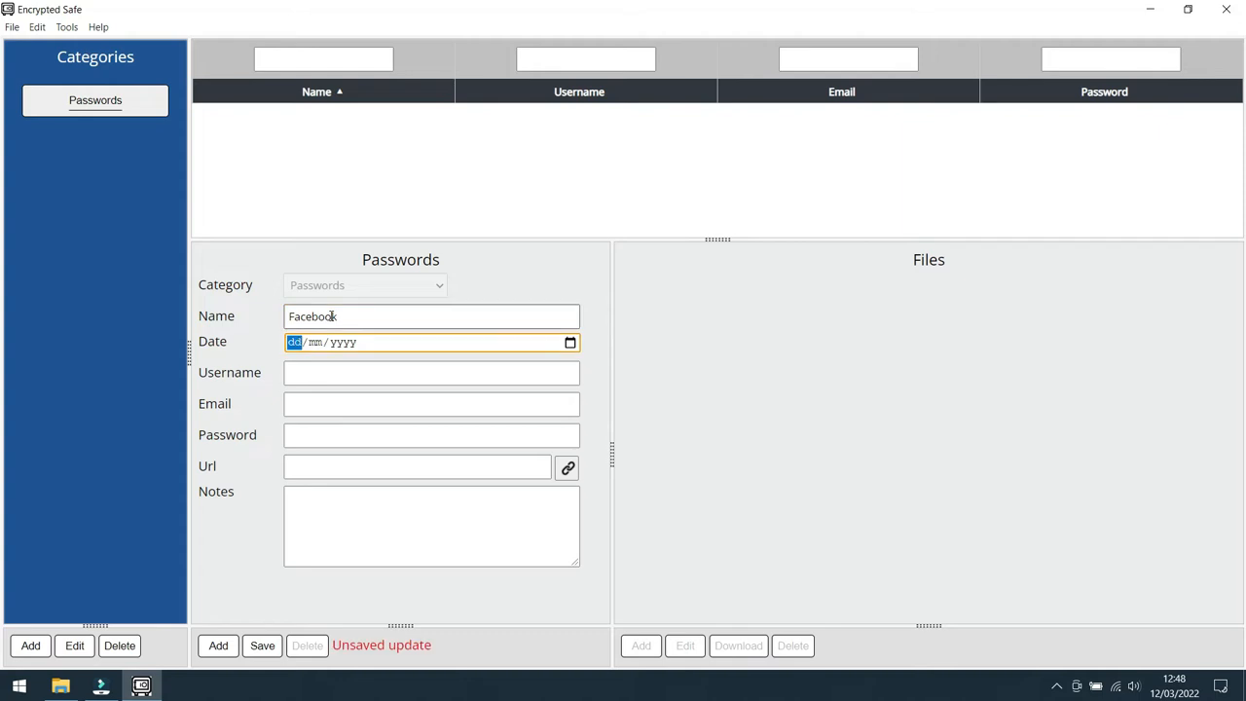
left_click(571, 342)
left_click(419, 446)
Step: Set the Facebook record's username to Enc Safe and fill in its email address
left_click(395, 368)
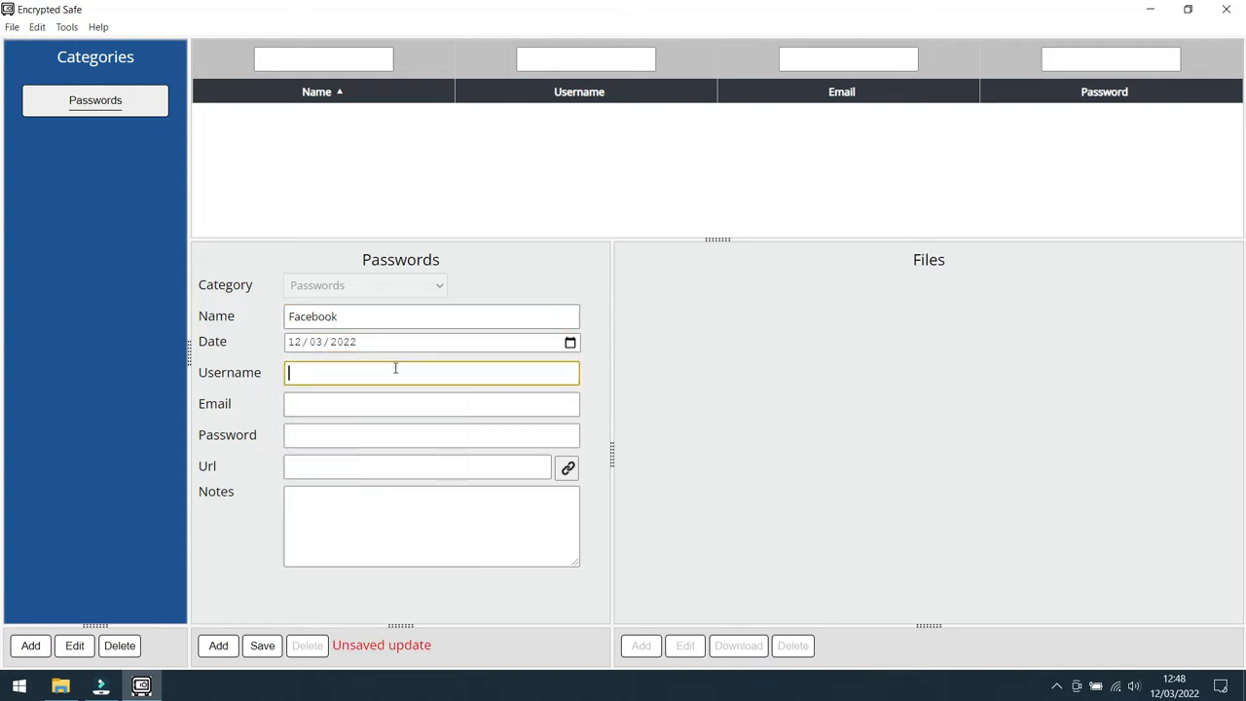
type("Enc Safe")
left_click(365, 403)
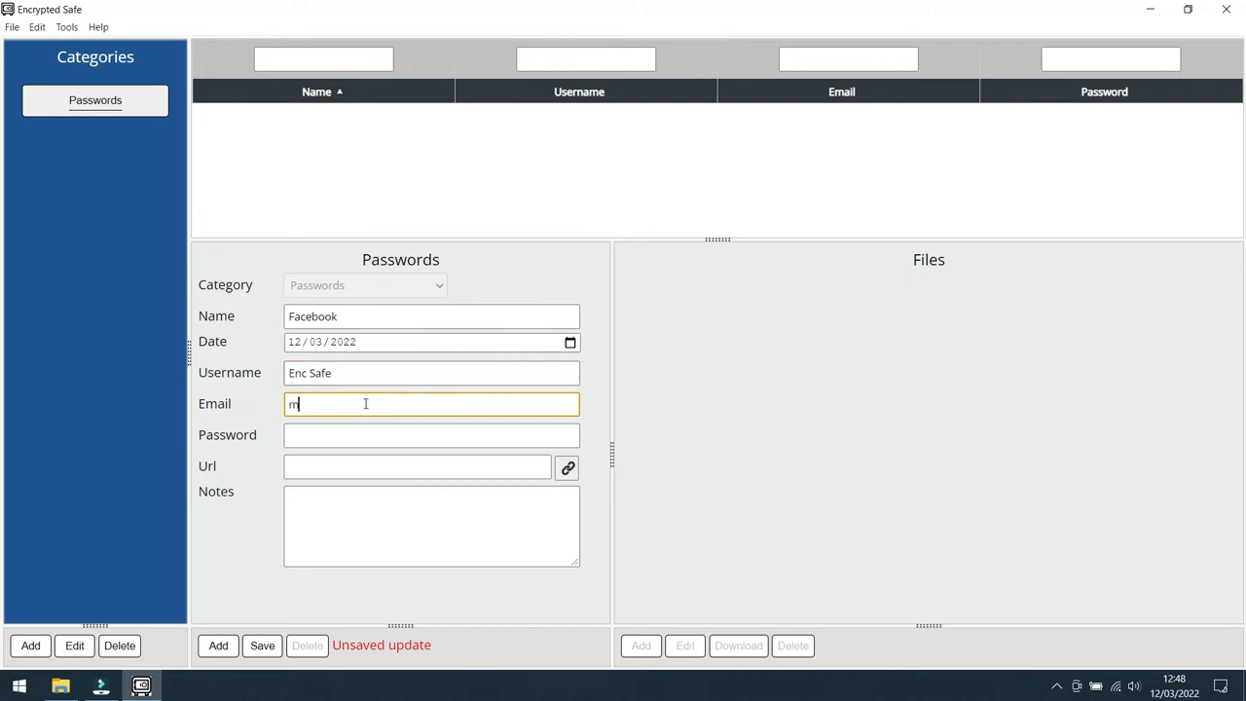
Step: Enter the Facebook record's password, add the note "Additional notes here" and save the record
left_click(339, 437)
type("MyPassword")
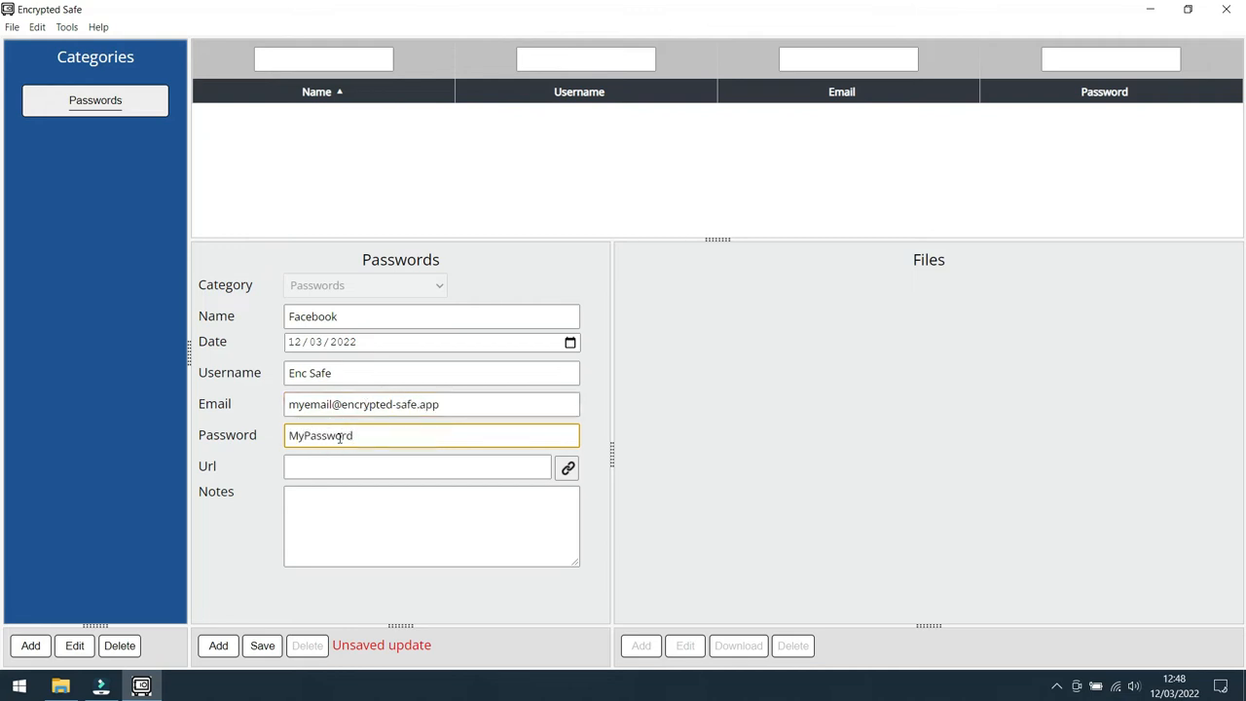
left_click(376, 515)
type("Additional notes here")
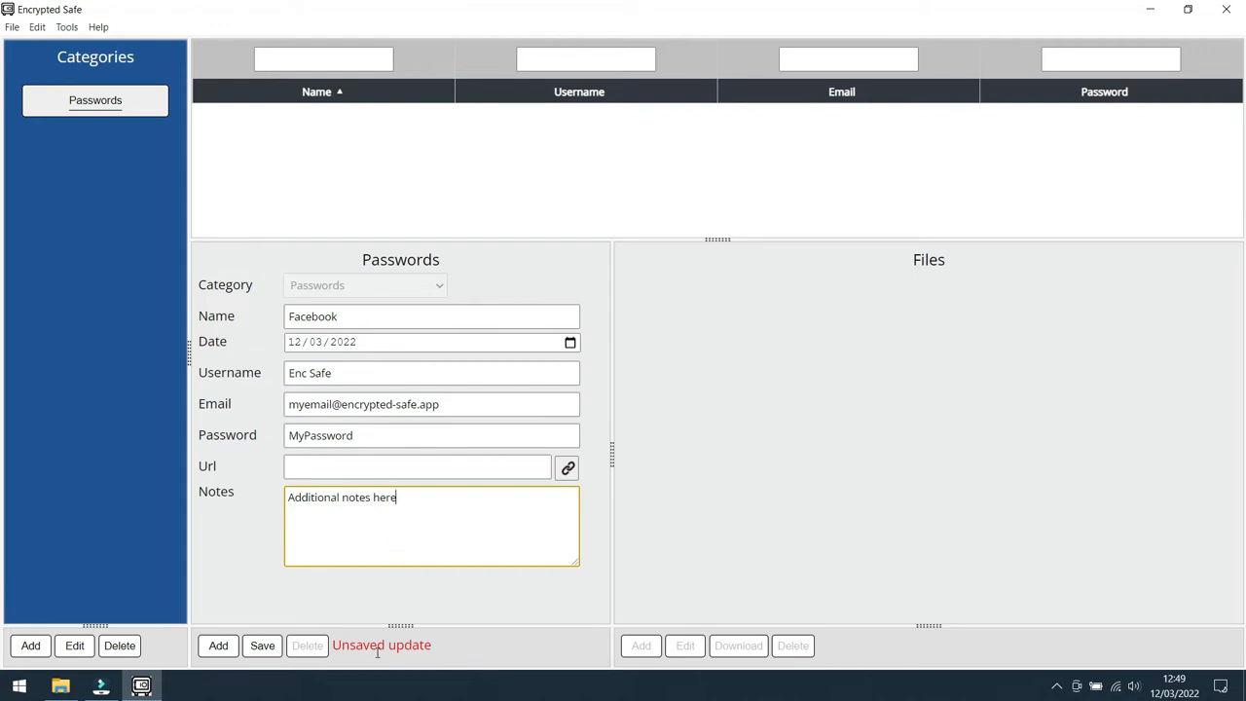
left_click(261, 648)
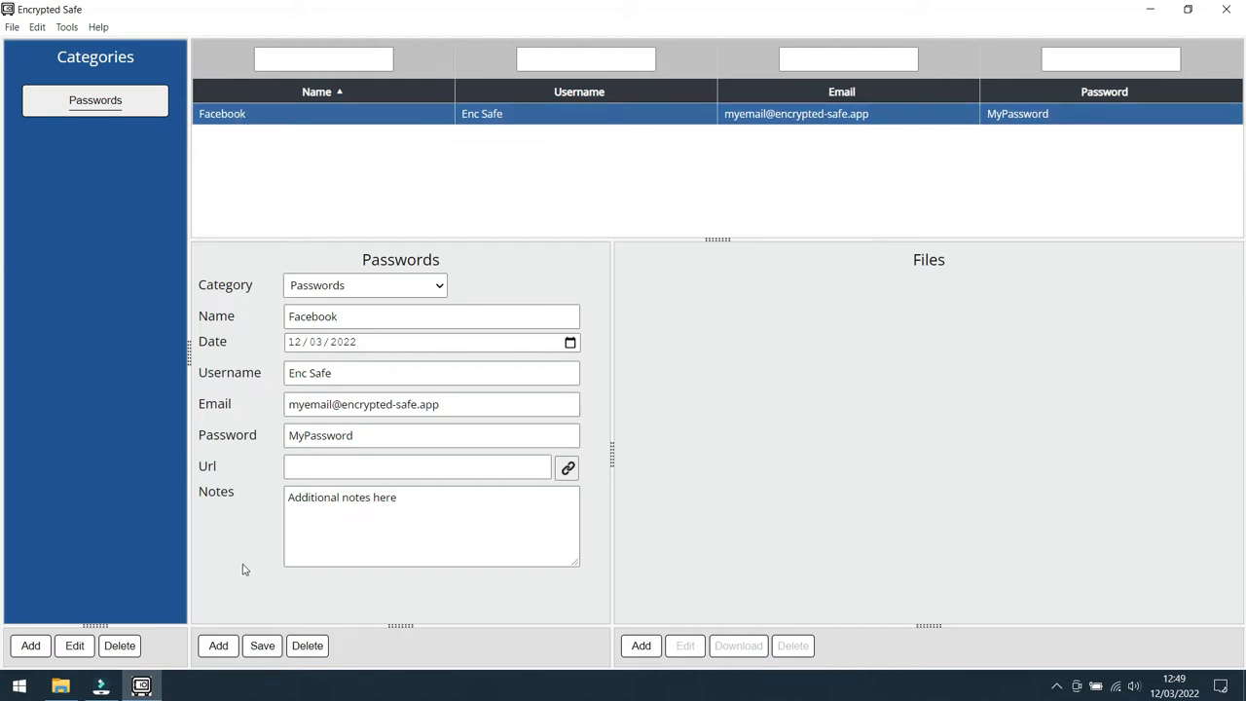
Step: Start another Passwords record named Visa with the date 12/03/2022
left_click(218, 646)
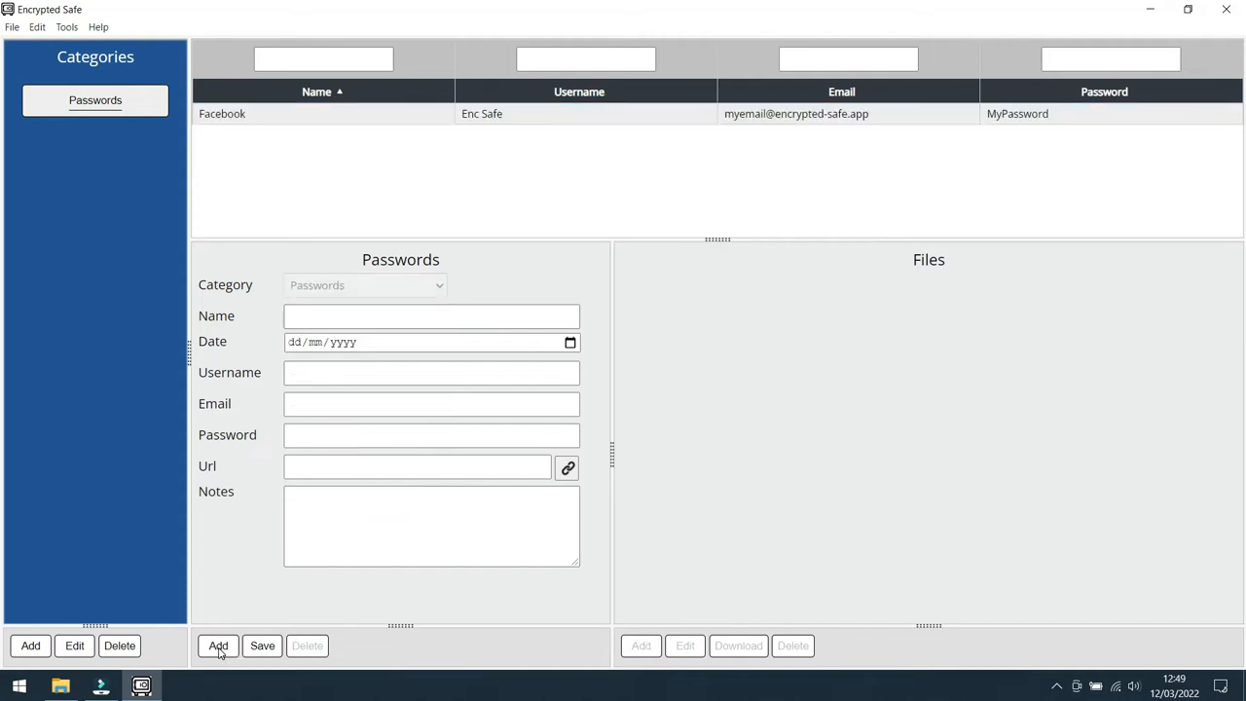
left_click(331, 317)
type("Visa")
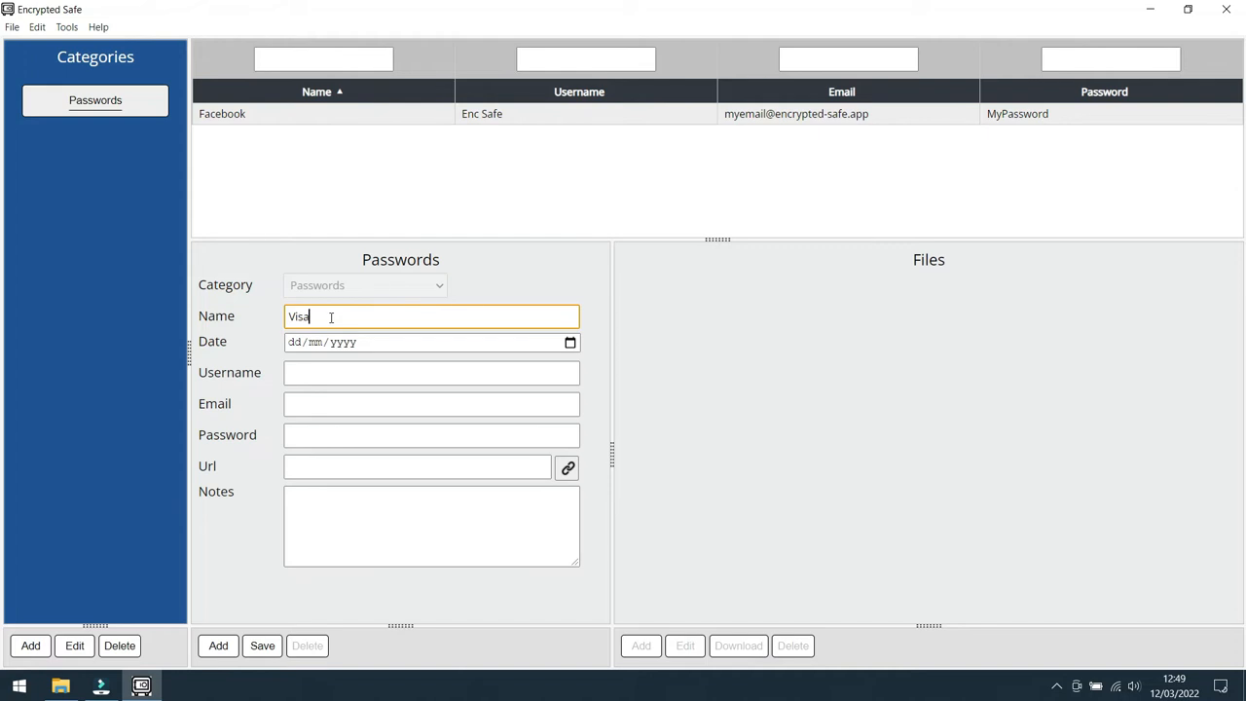
left_click(569, 341)
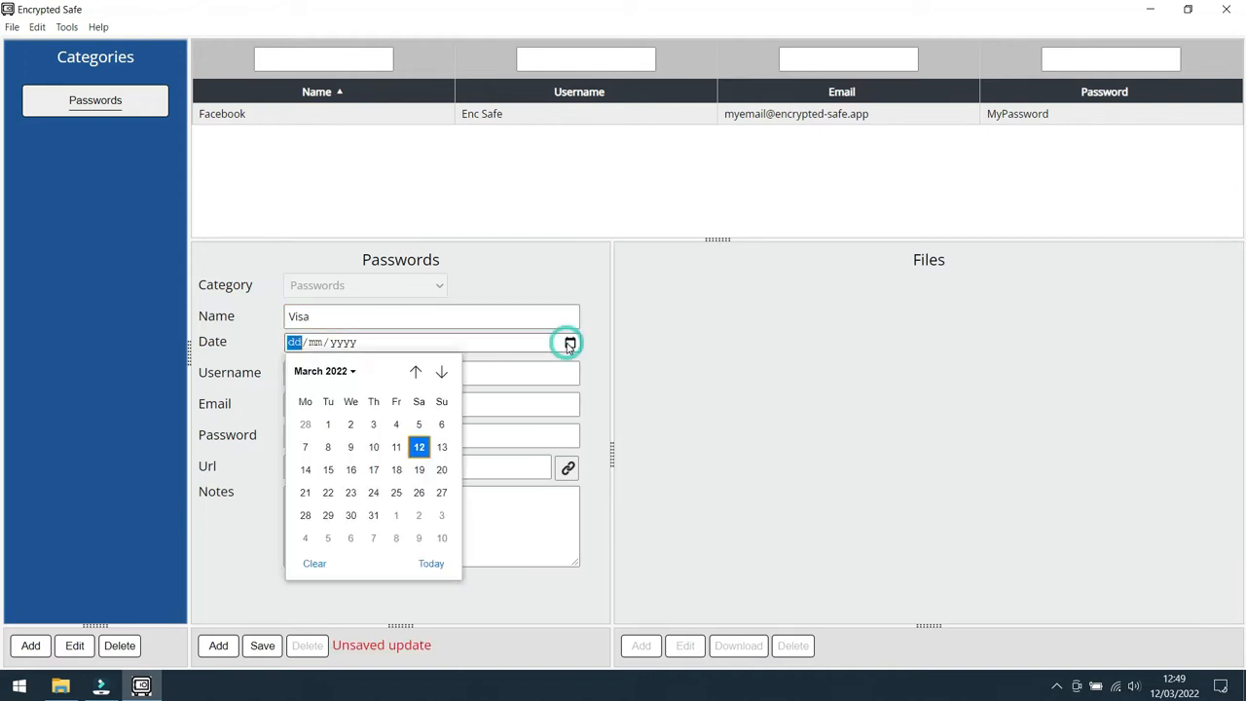
left_click(418, 447)
Step: Set the Visa record's username to My Name and fill in its email address
left_click(375, 374)
type("My Name")
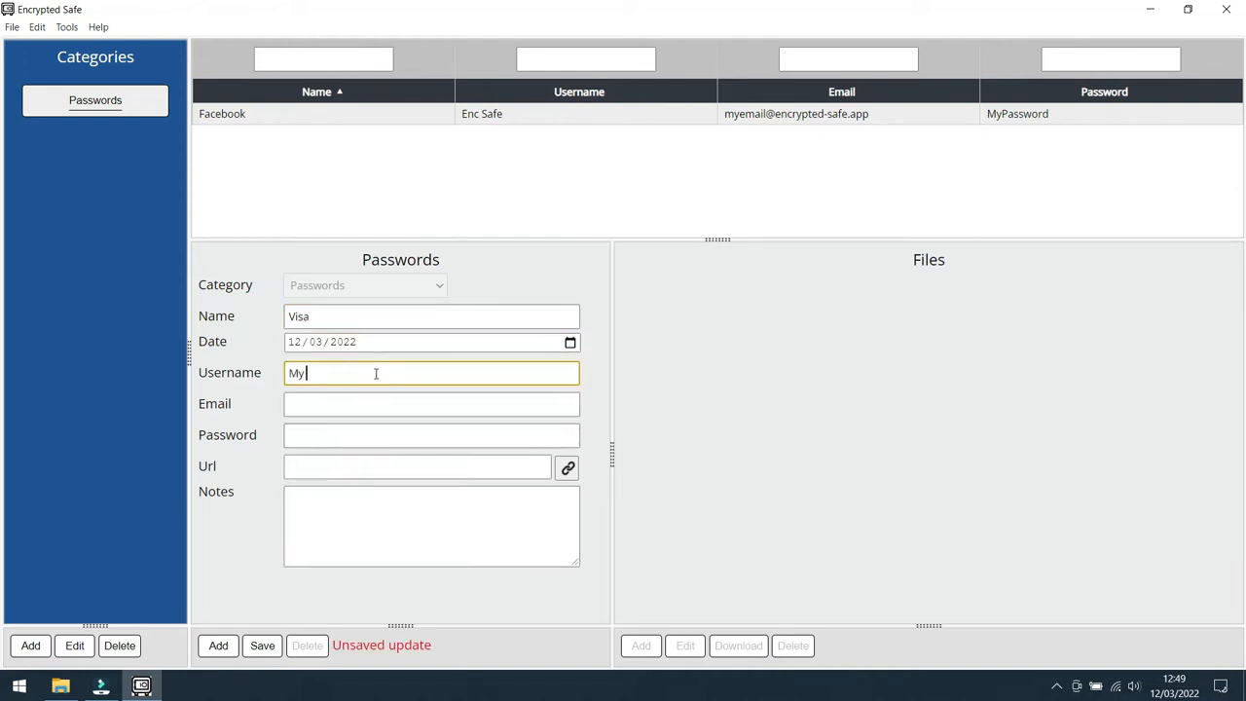
left_click(355, 406)
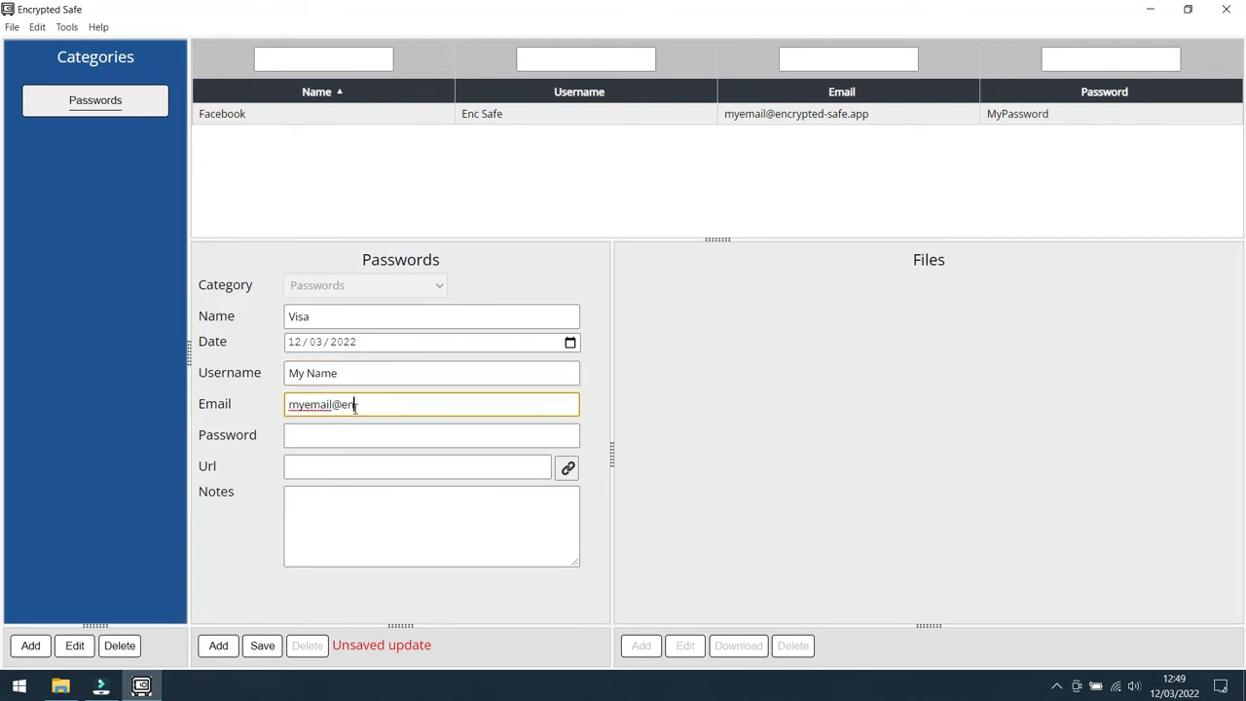
Step: Enter the account password in the Visa record
left_click(349, 437)
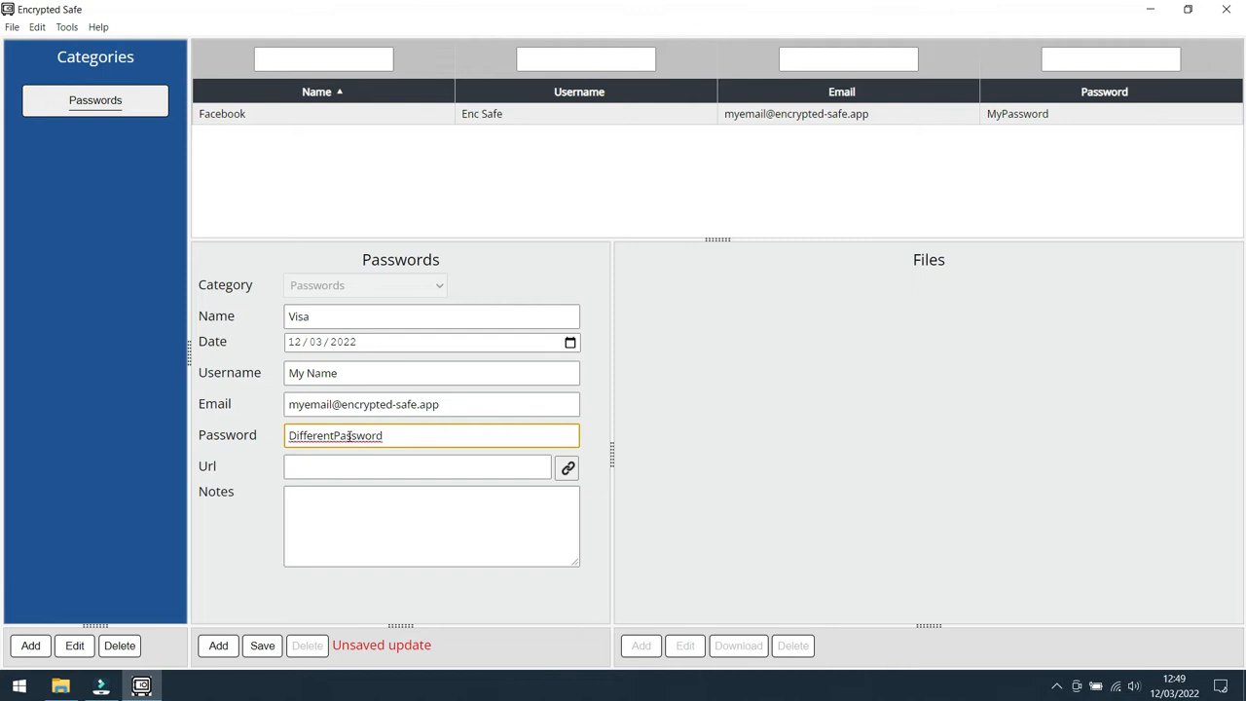
Step: Save the Visa record and display the details of the Facebook and Visa records in turn
left_click(264, 646)
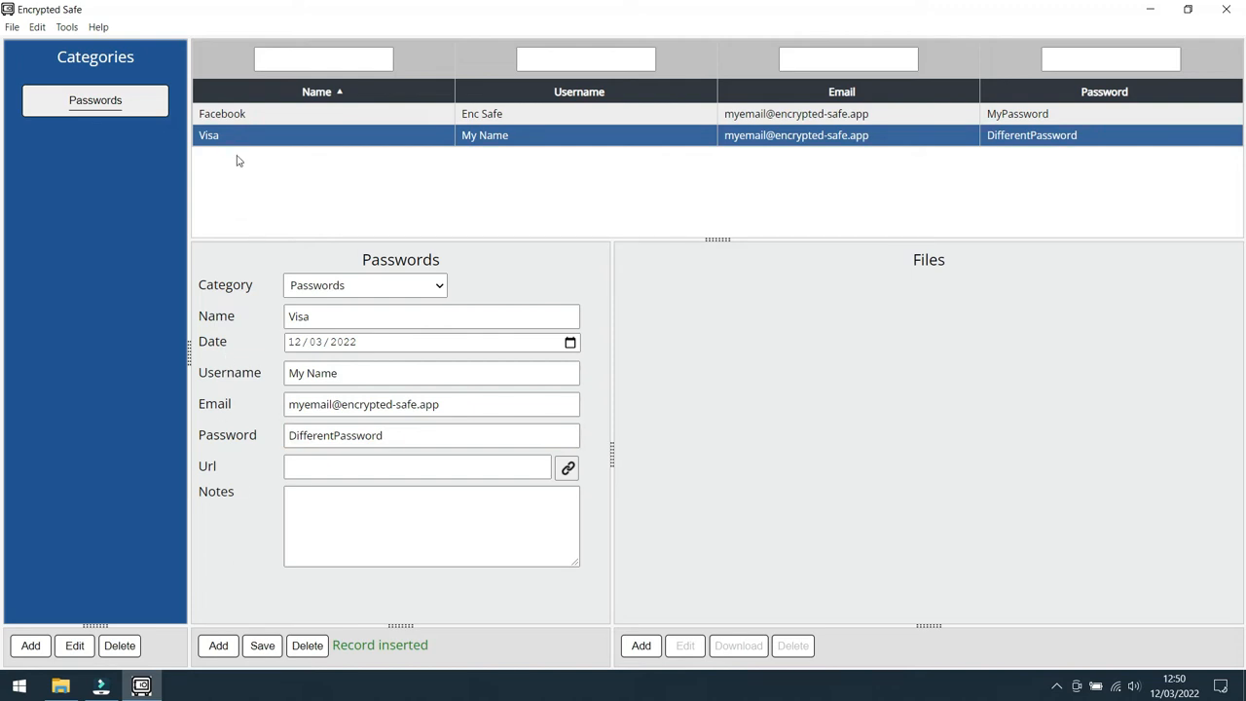
left_click(206, 137)
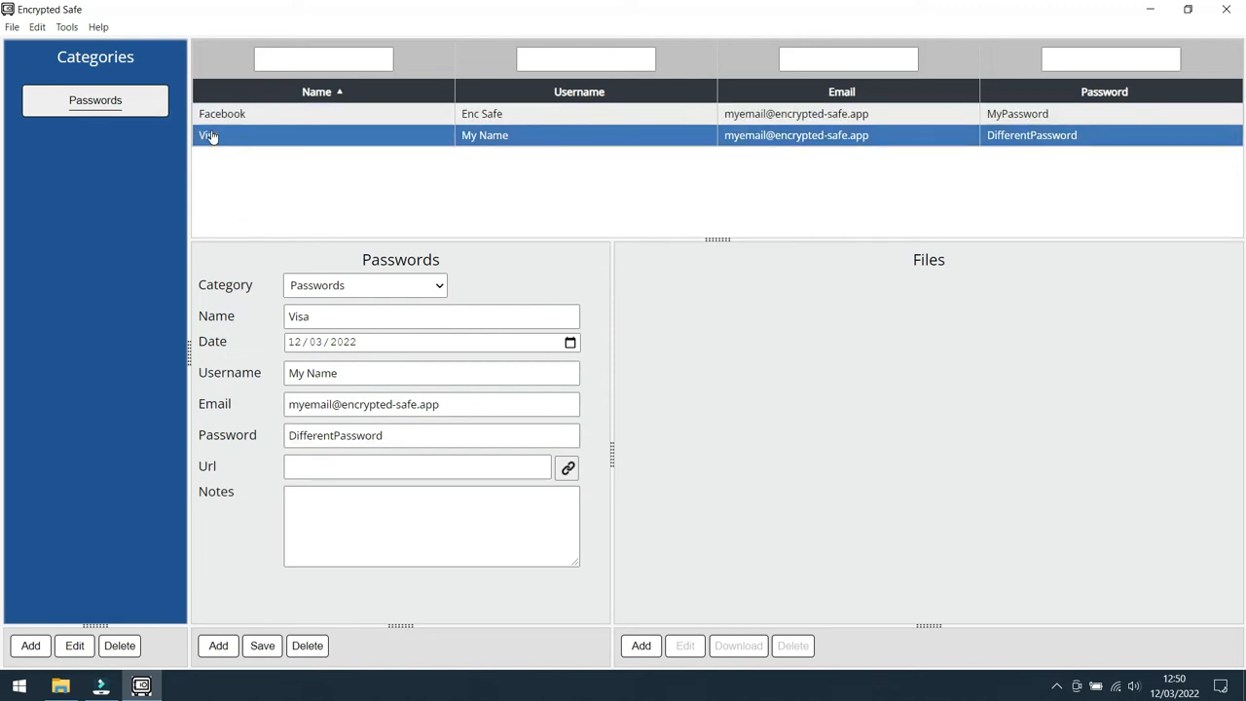
left_click(253, 119, "ctrl")
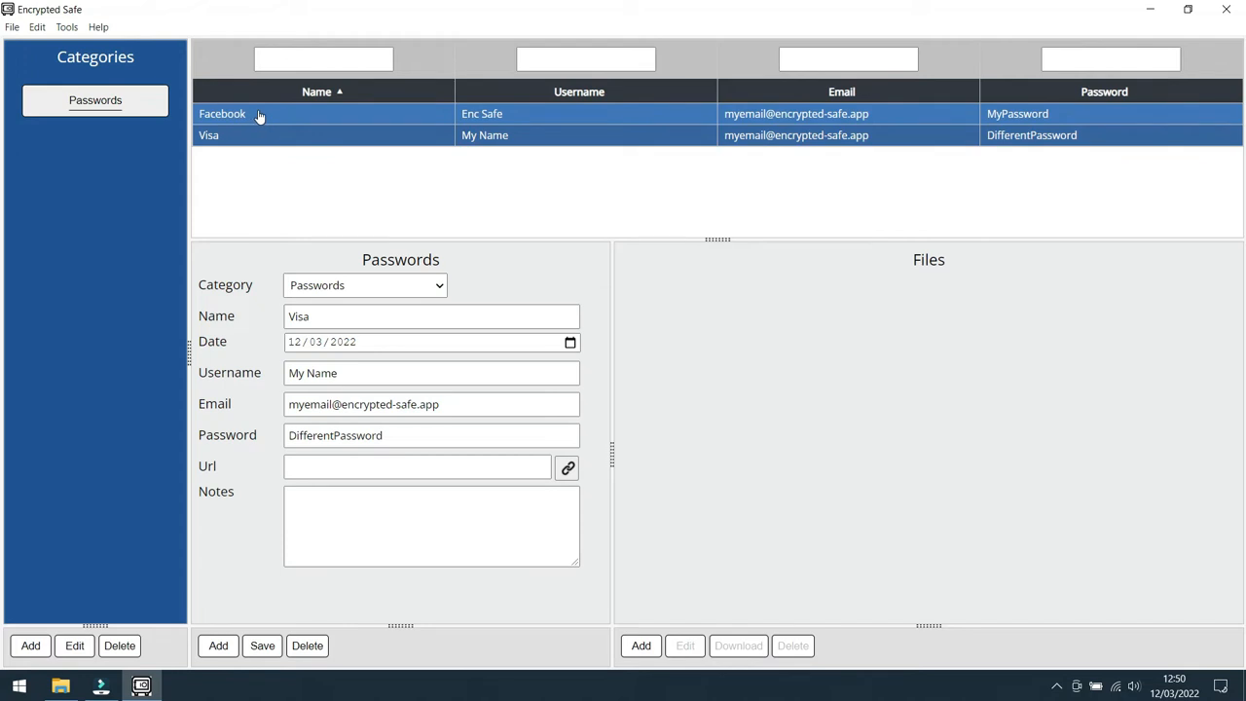
left_click(259, 116)
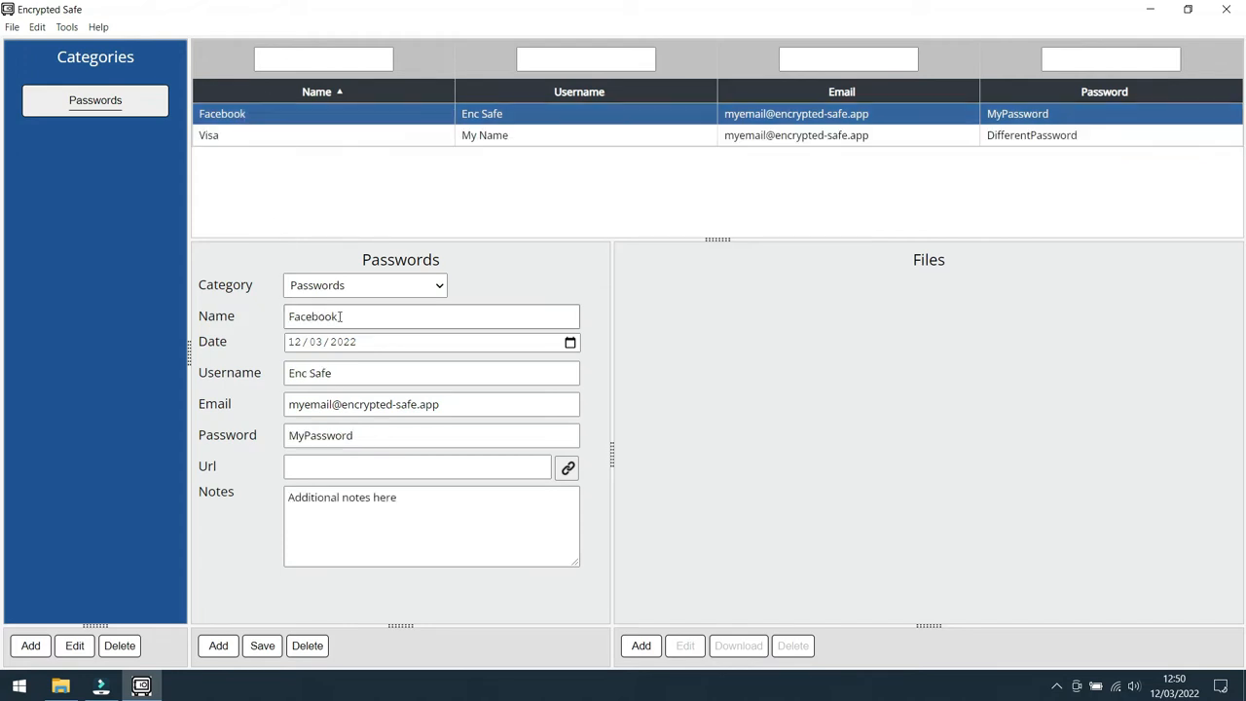
left_click(255, 138)
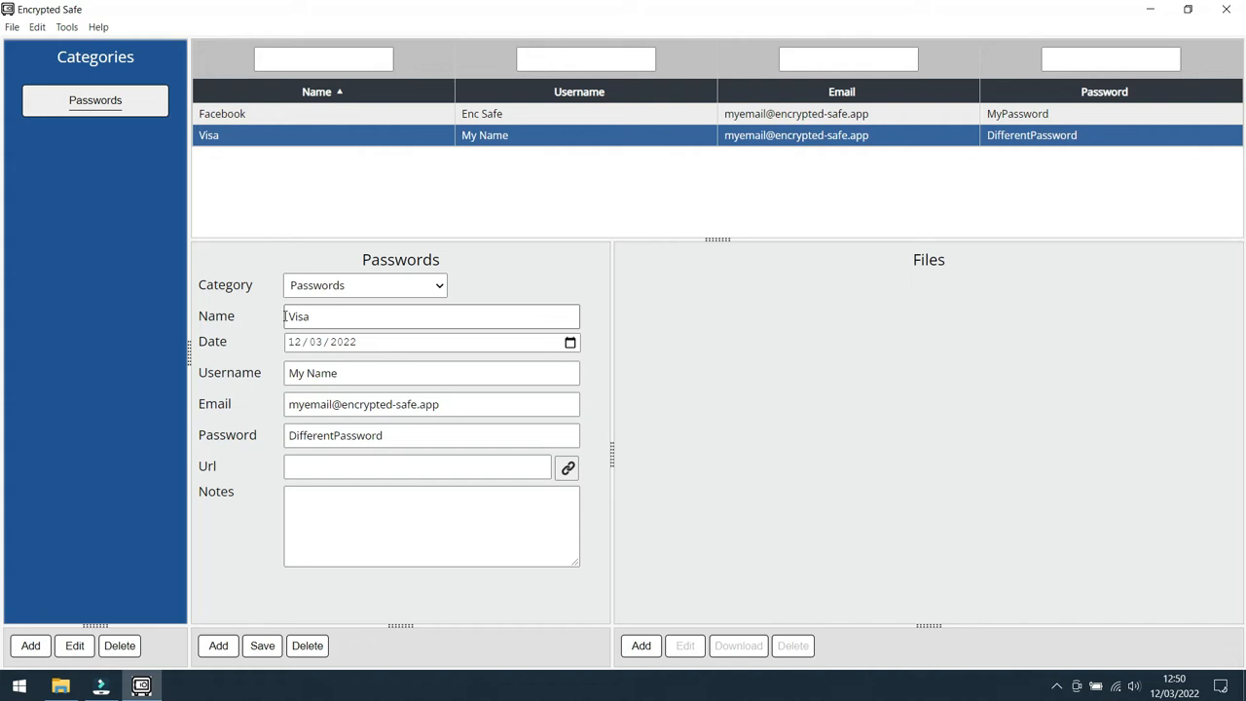
Step: Create a Documents category from the preset and save a record in it named "My will" with the note "This is my will"
left_click(31, 646)
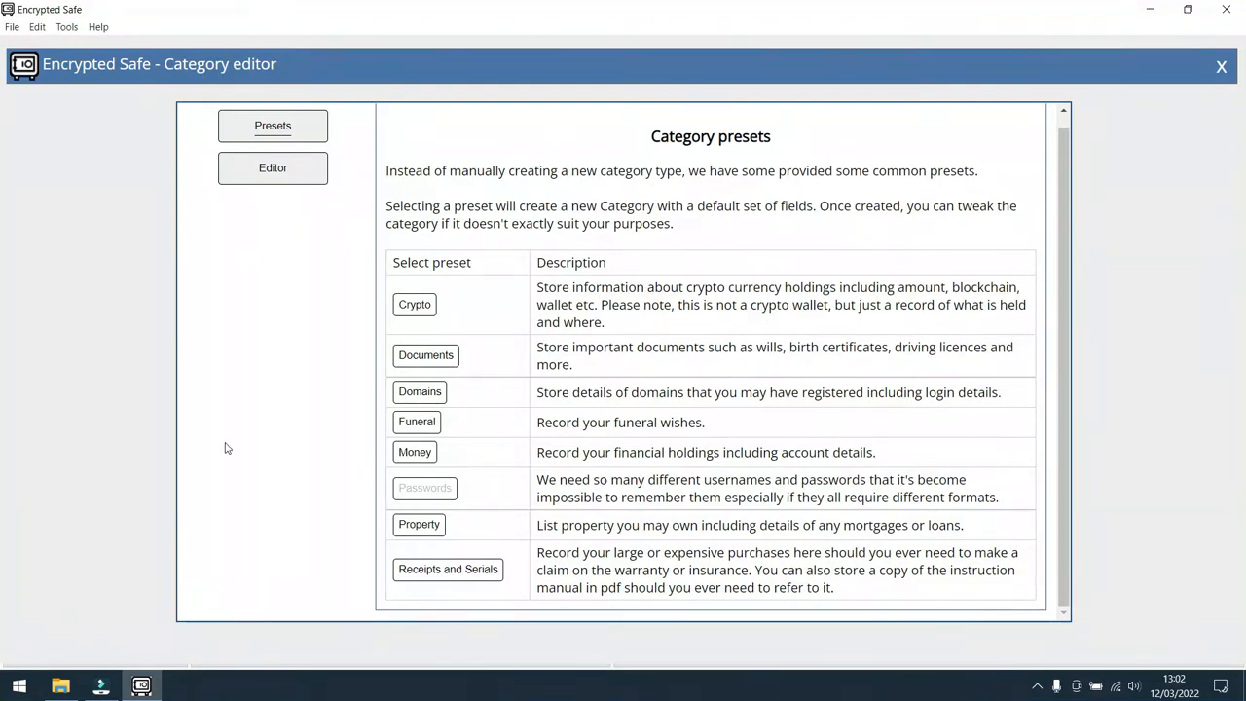
left_click(434, 357)
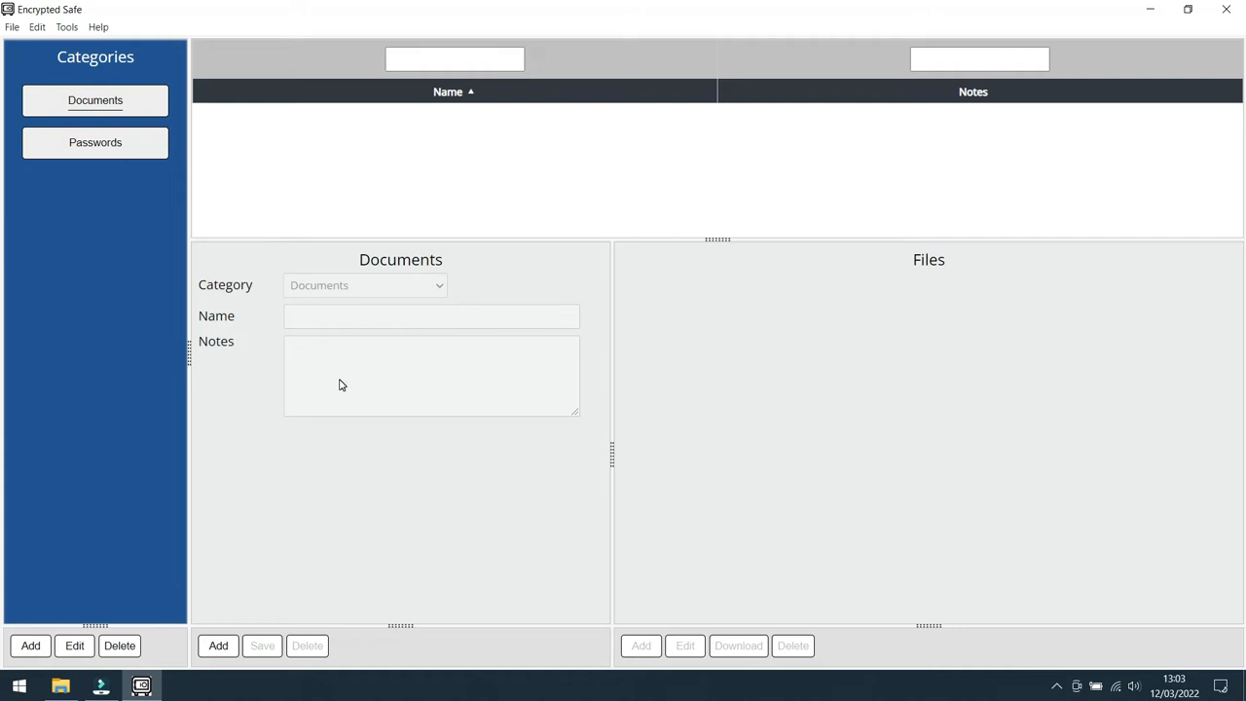
left_click(218, 646)
left_click(375, 323)
type("My will")
left_click(354, 362)
type("This is my wi")
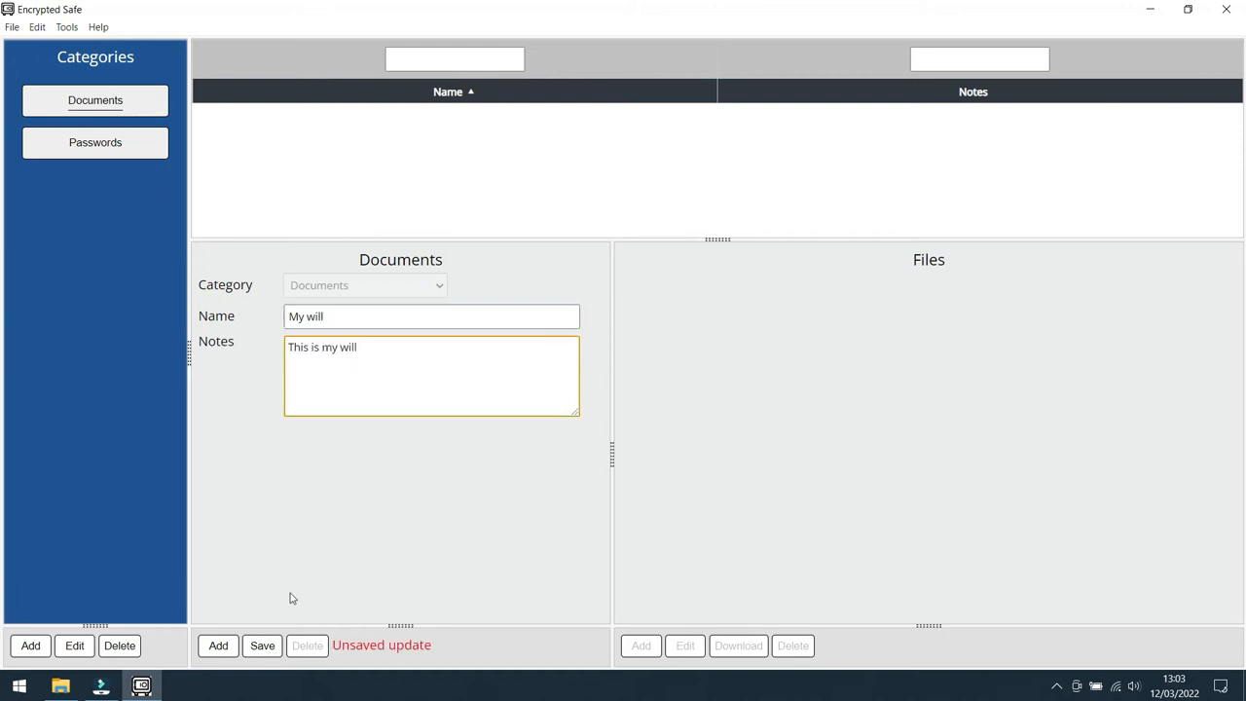
left_click(260, 645)
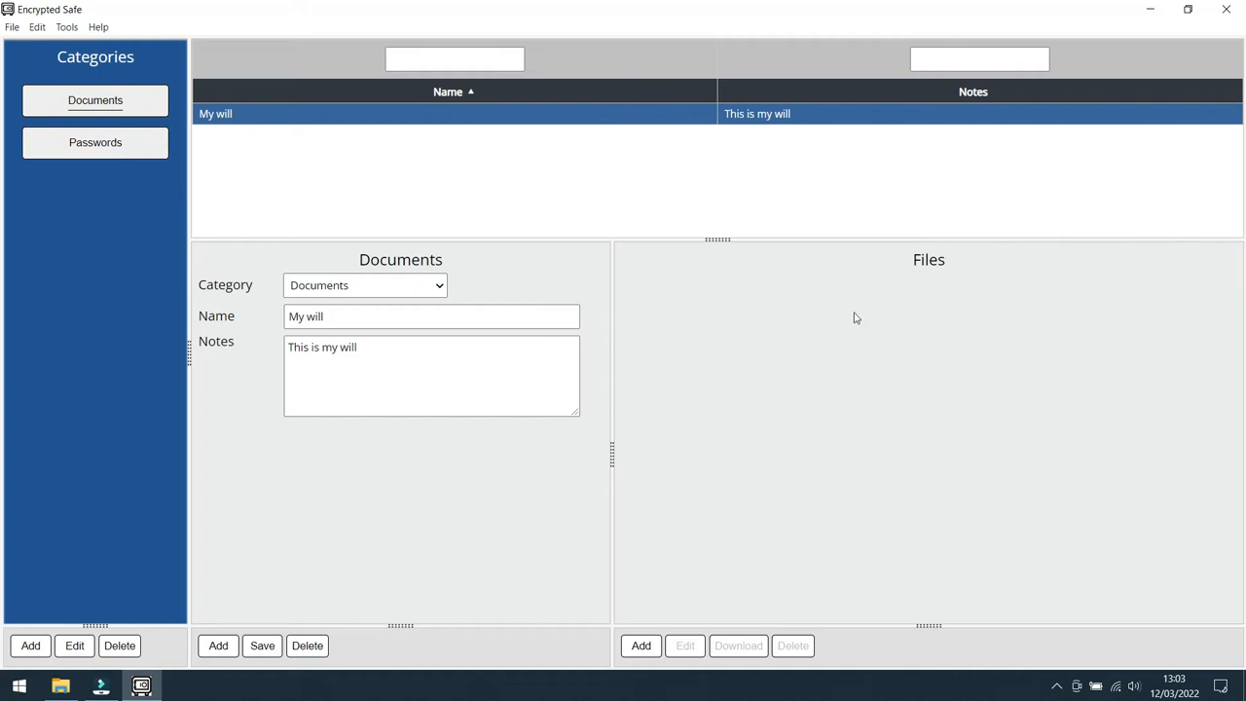
Step: Attach Last will and testament.pdf to the My will record under the name "My will"
left_click(642, 647)
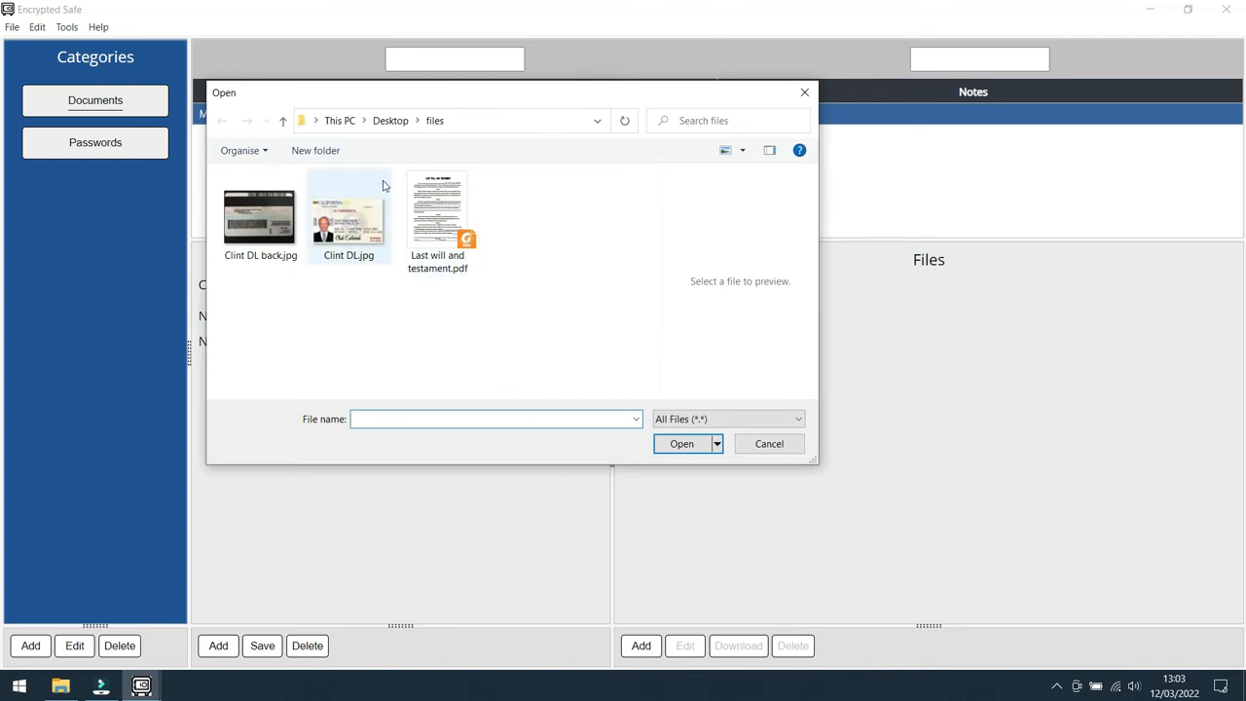
left_click(436, 224)
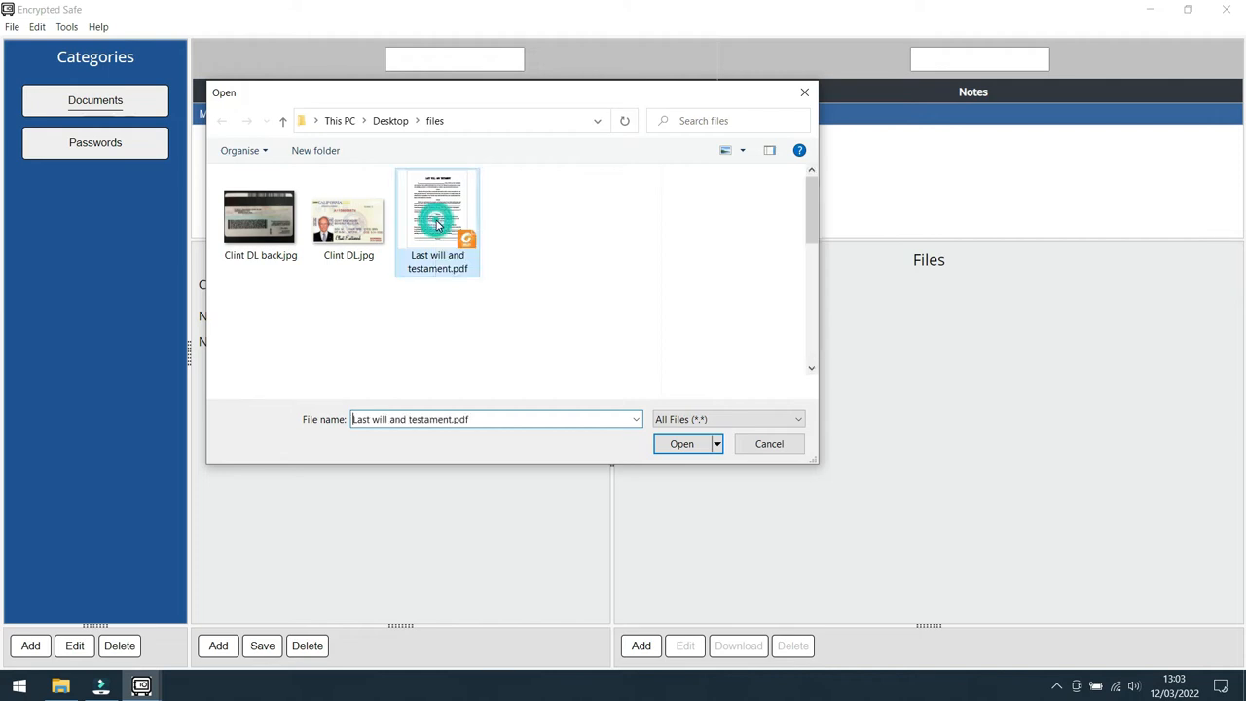
left_click(684, 444)
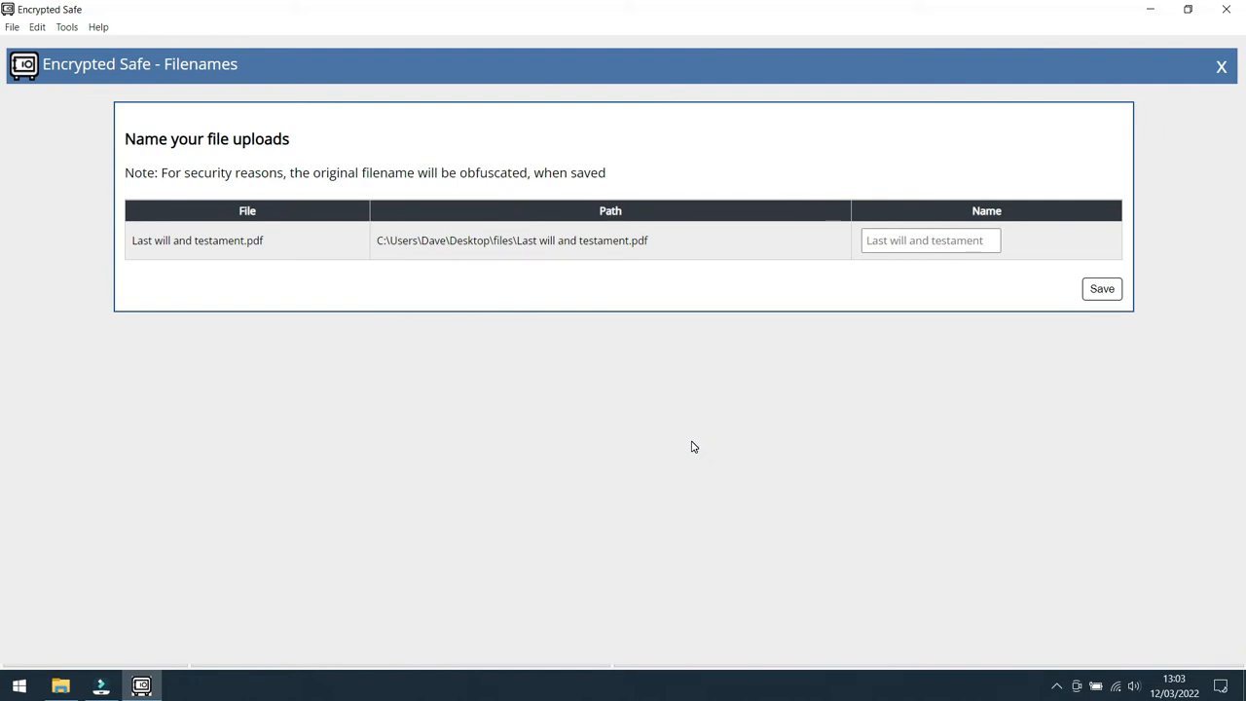
left_click(986, 238)
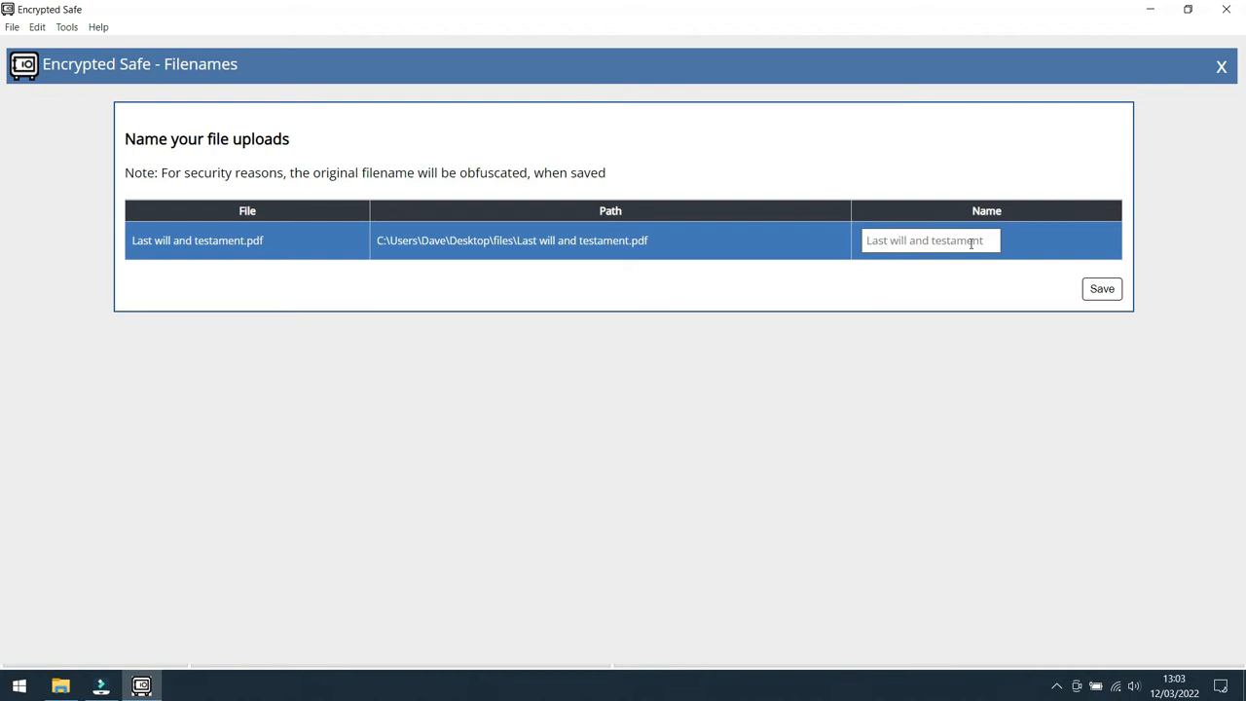
left_click(971, 240)
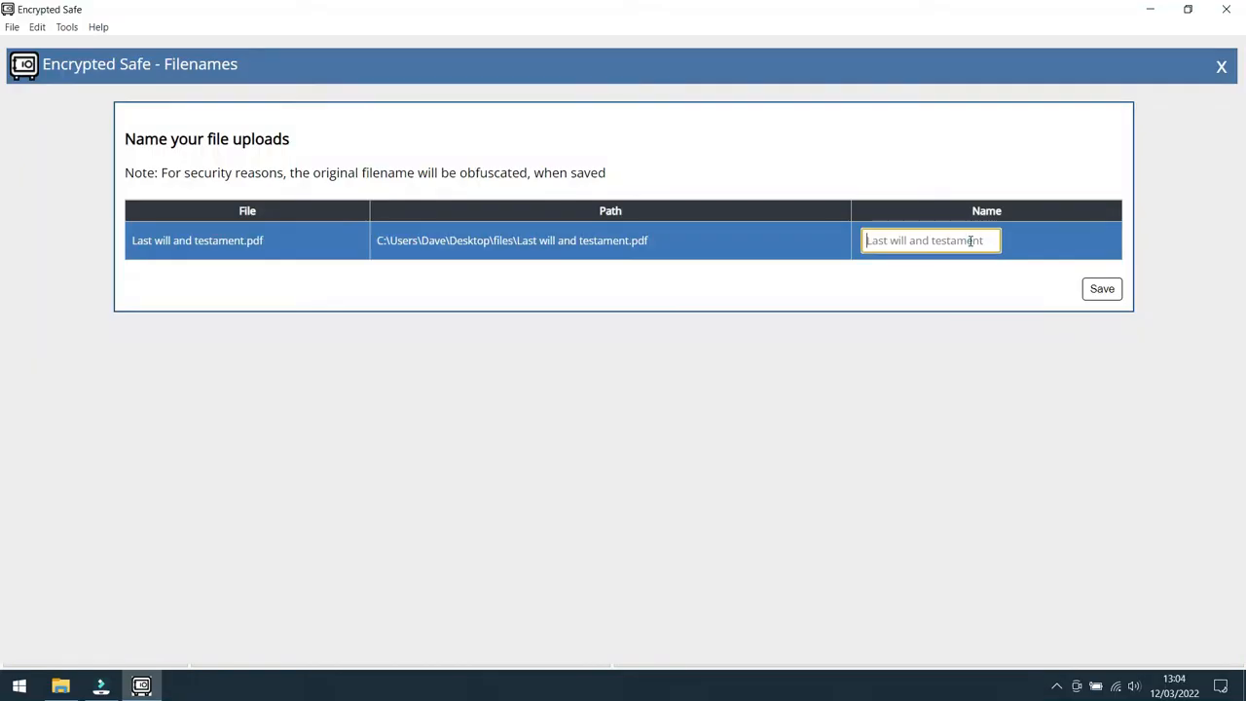
type("My will")
left_click(1100, 290)
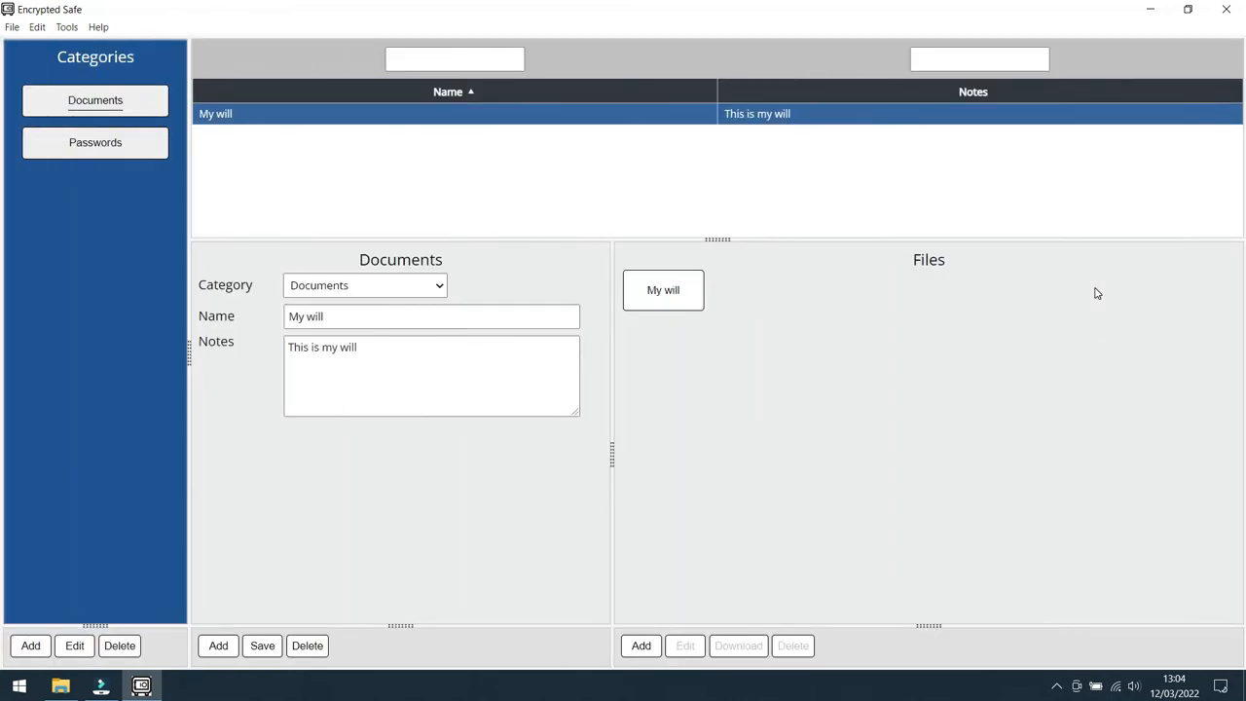
Step: Open the attached My will file and look through its pages, returning to the first page
left_click(664, 292)
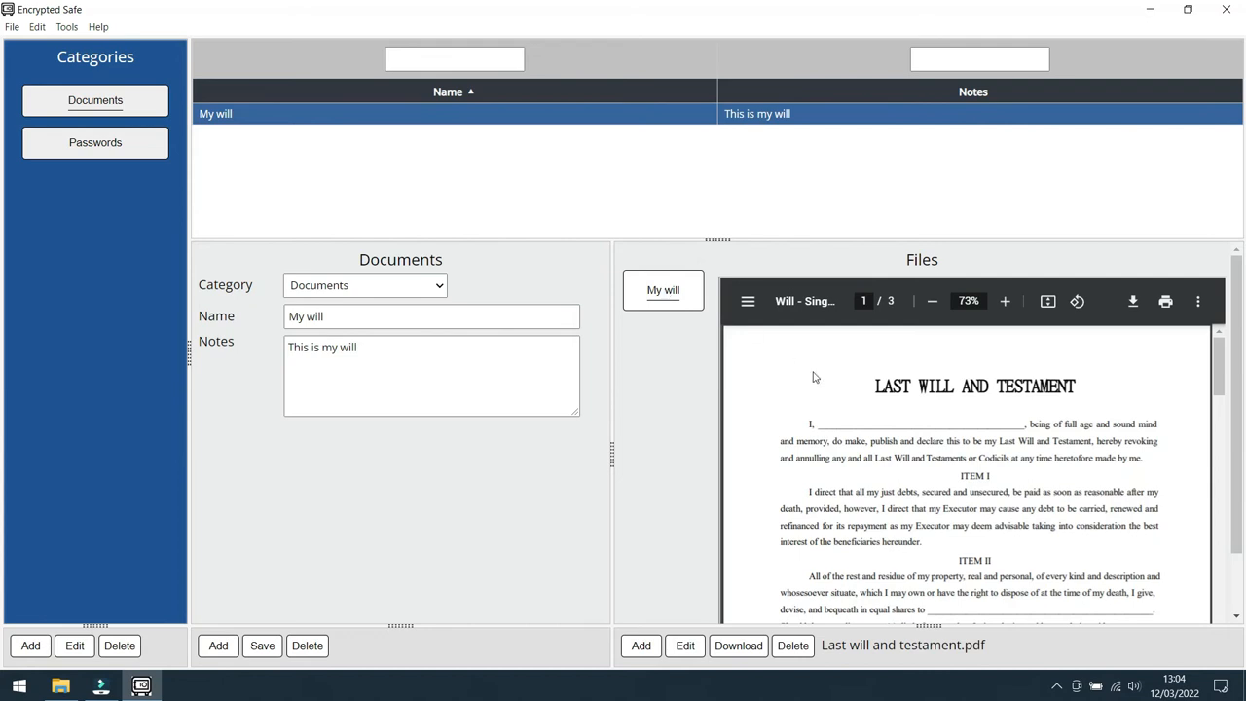
scroll(964, 426, "down", 3)
scroll(1000, 435, "down", 6)
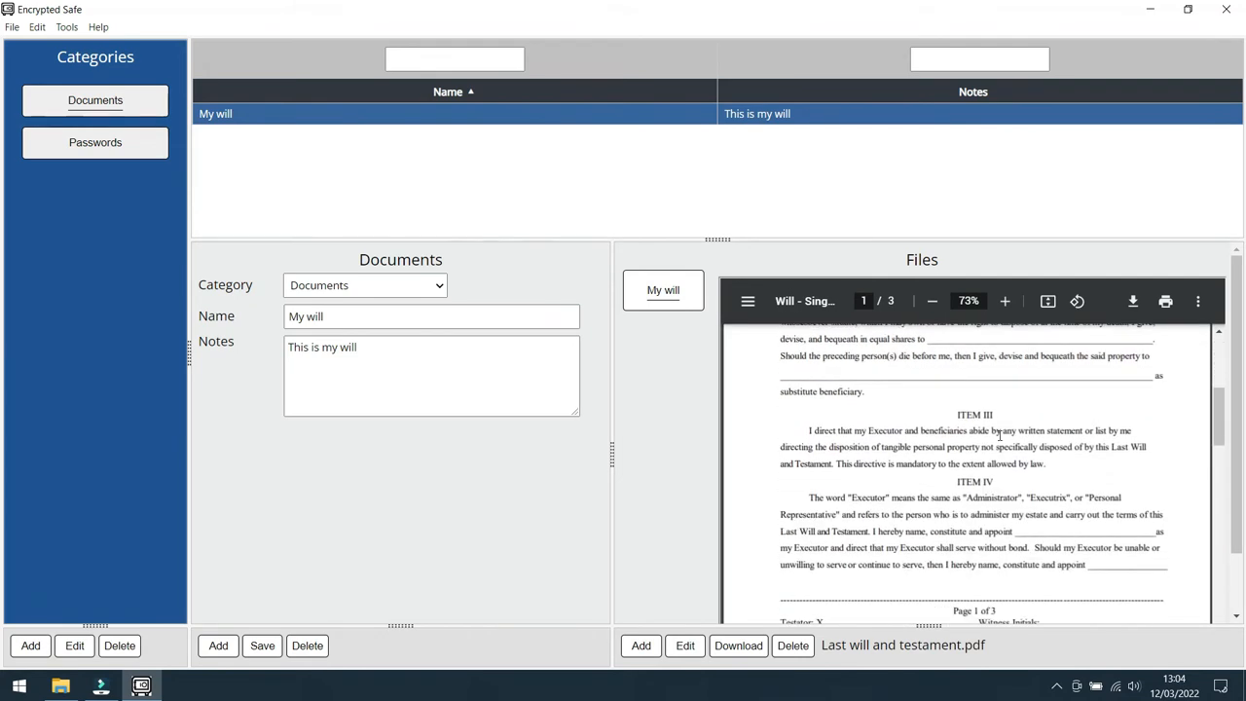
scroll(1000, 435, "down", 10)
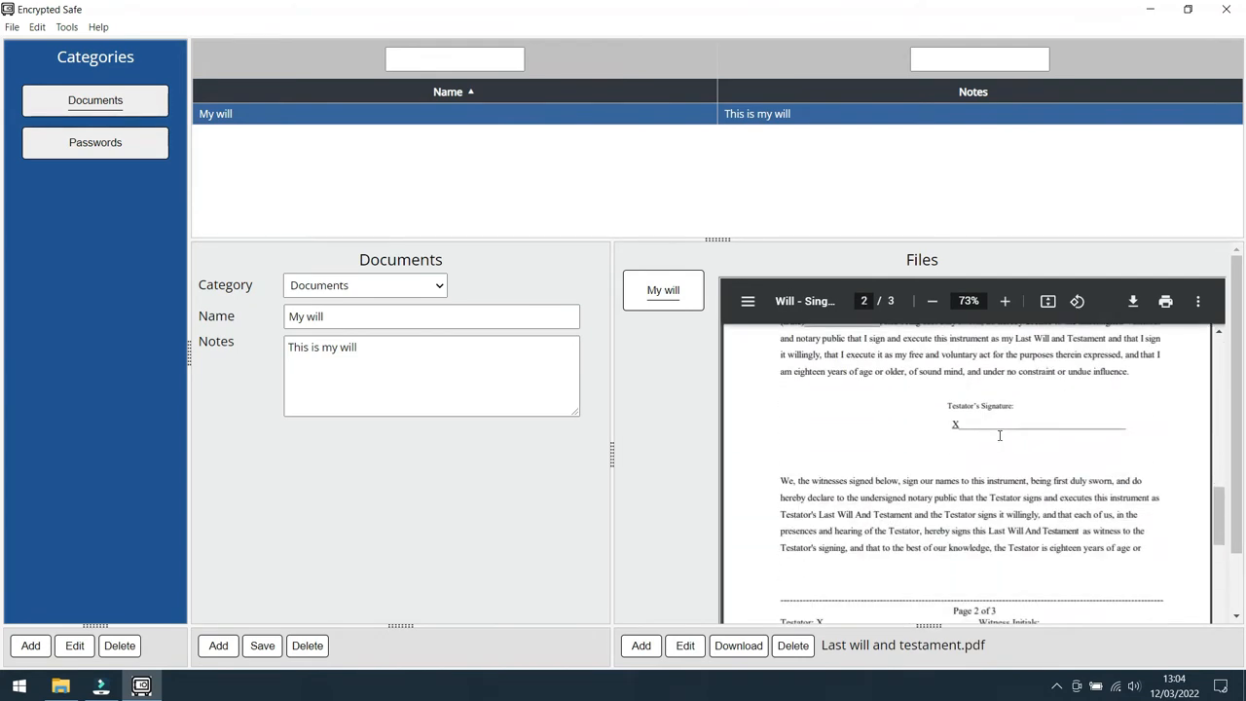
scroll(1000, 436, "up", 15)
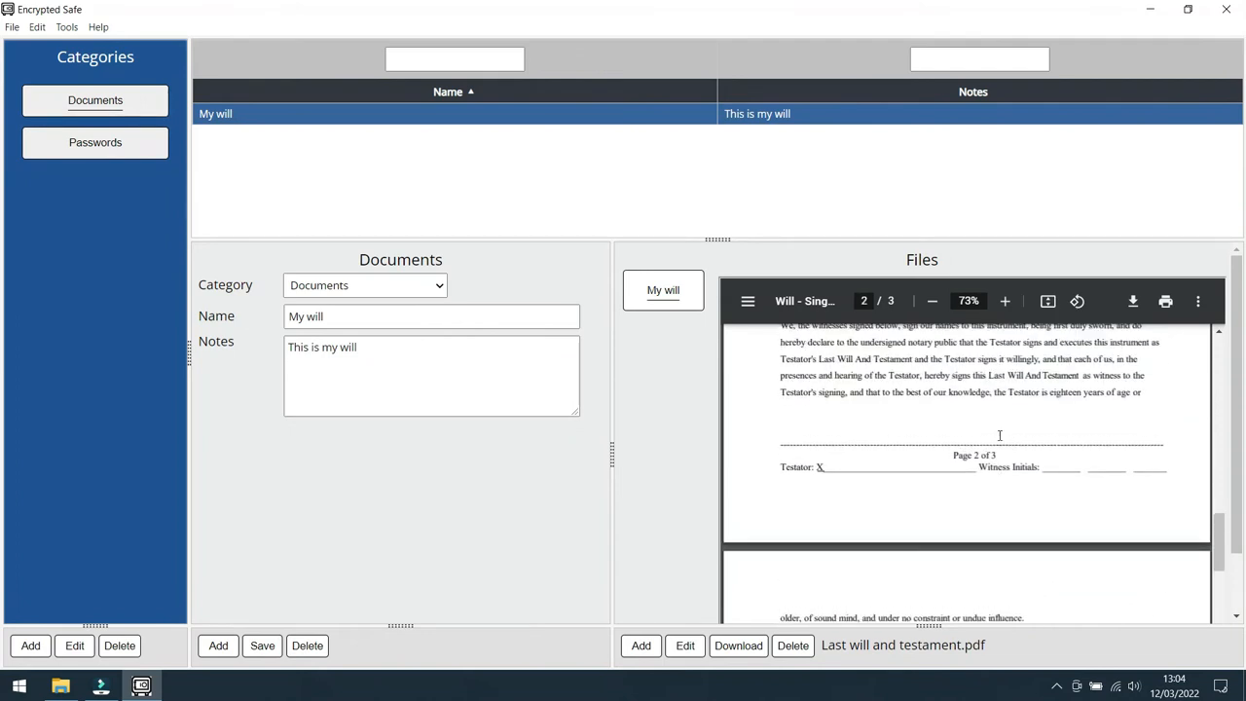
scroll(1000, 435, "up", 3)
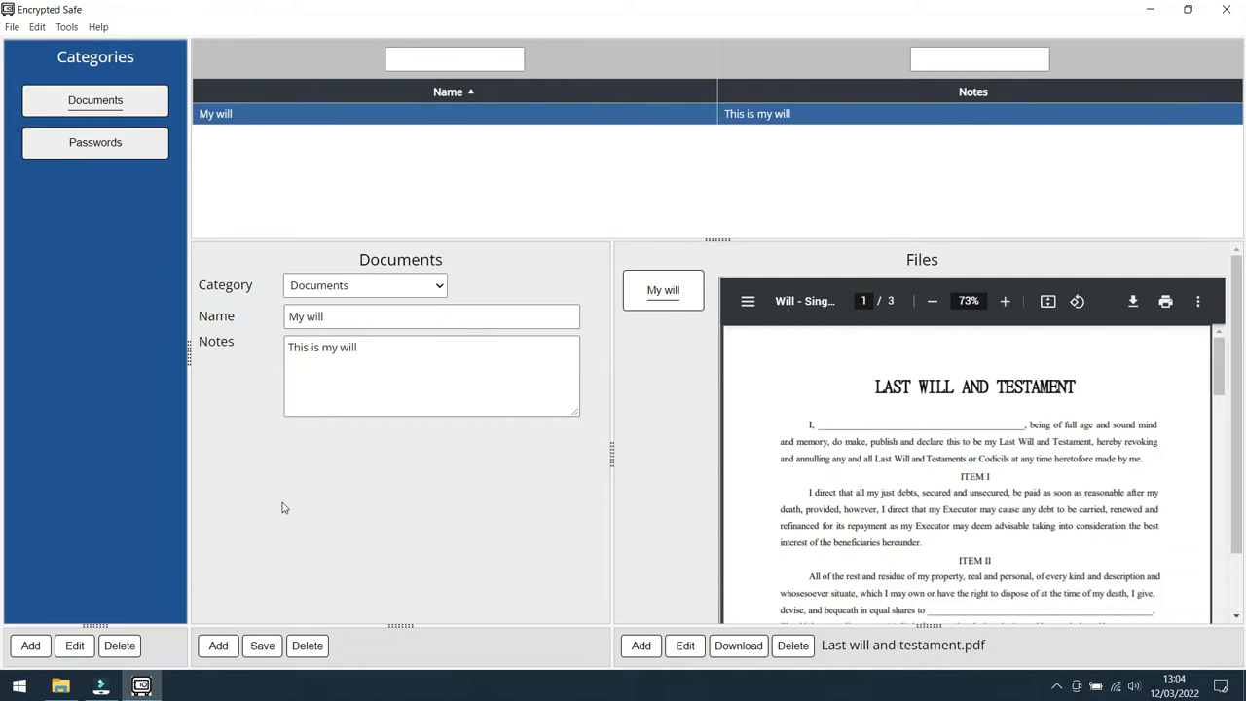
Step: Add and save another Documents record named "Driving licence", leaving its notes empty
left_click(219, 647)
left_click(339, 313)
type("ving licence")
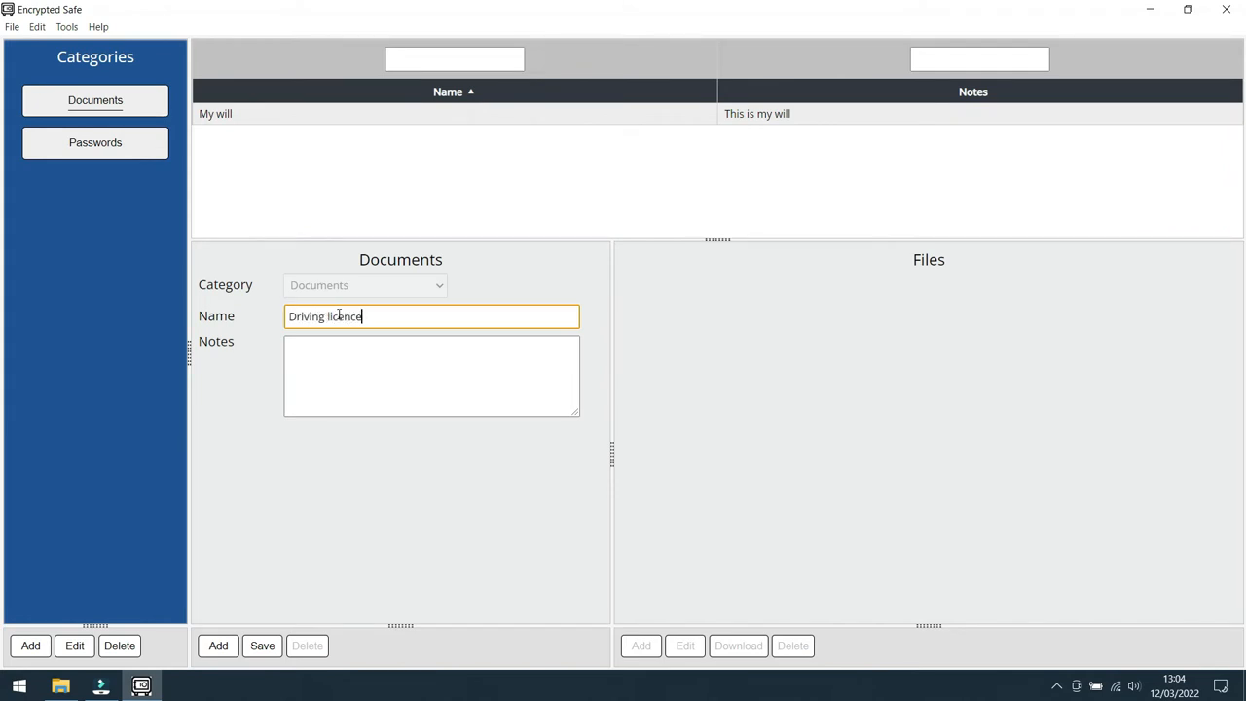
left_click(263, 647)
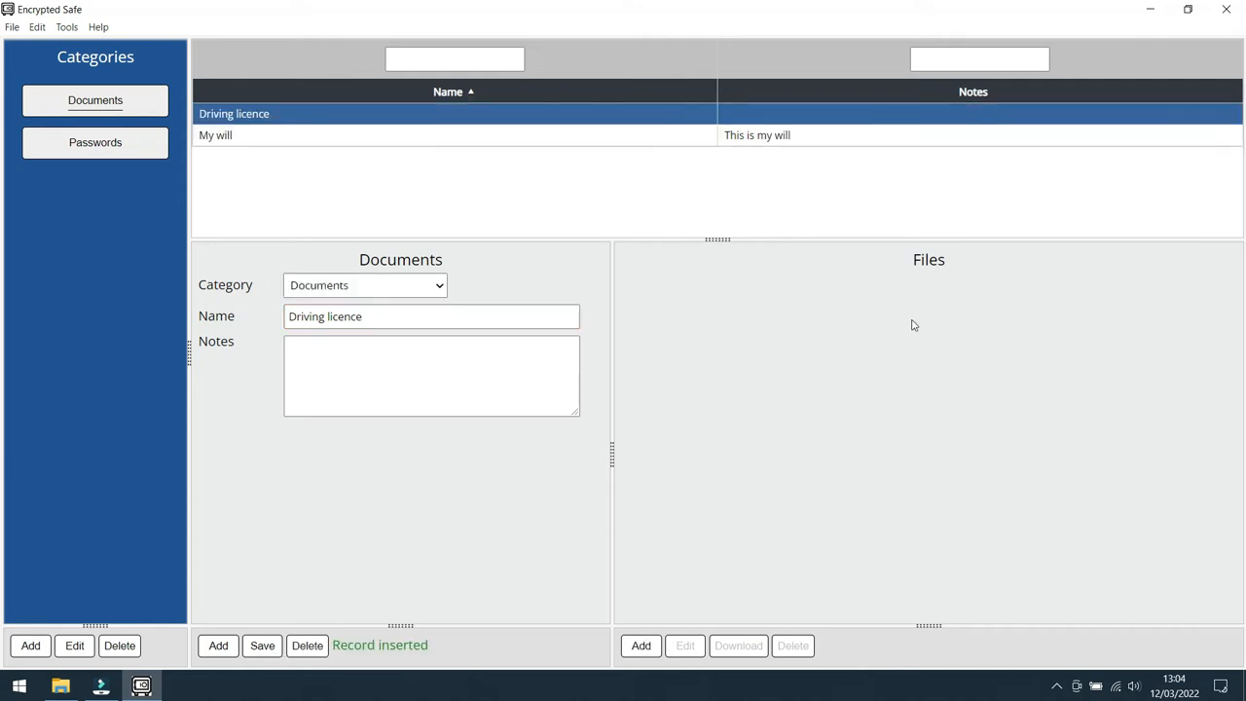
Step: Attach Clint DL.jpg and Clint DL back.jpg to the Driving licence record with their default names and view both images
left_click(640, 644)
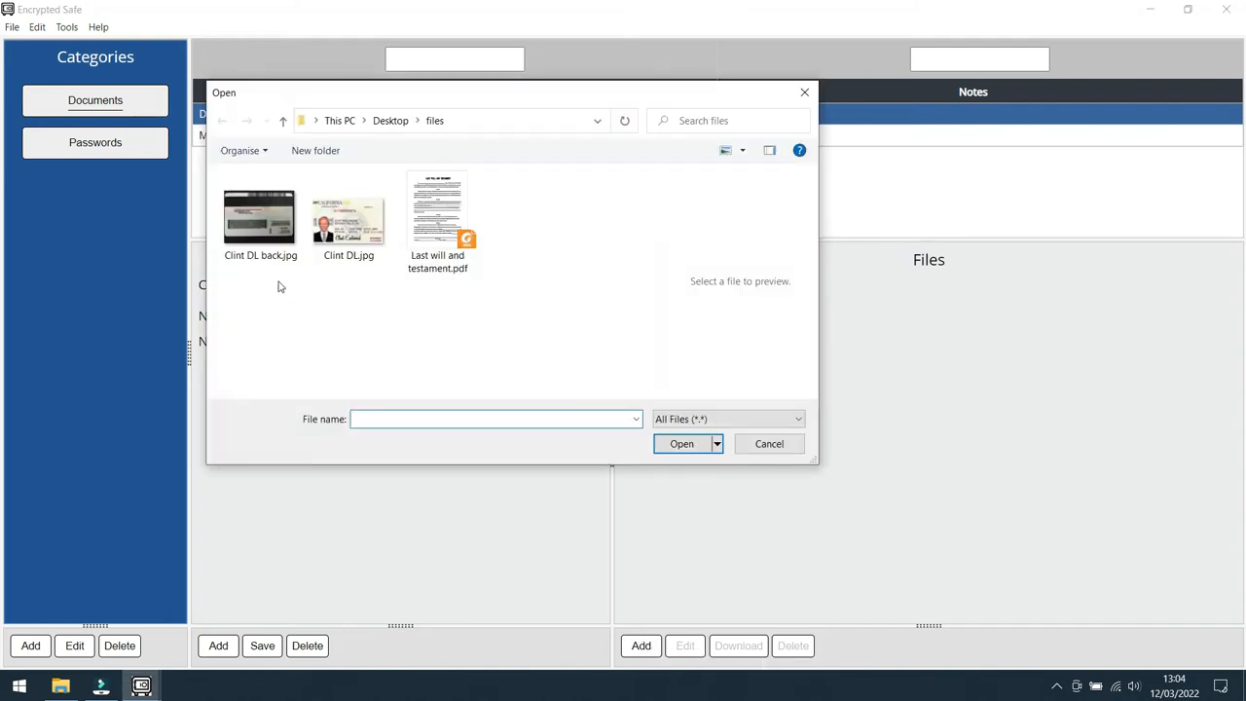
left_click(351, 235)
left_click(267, 231, "ctrl")
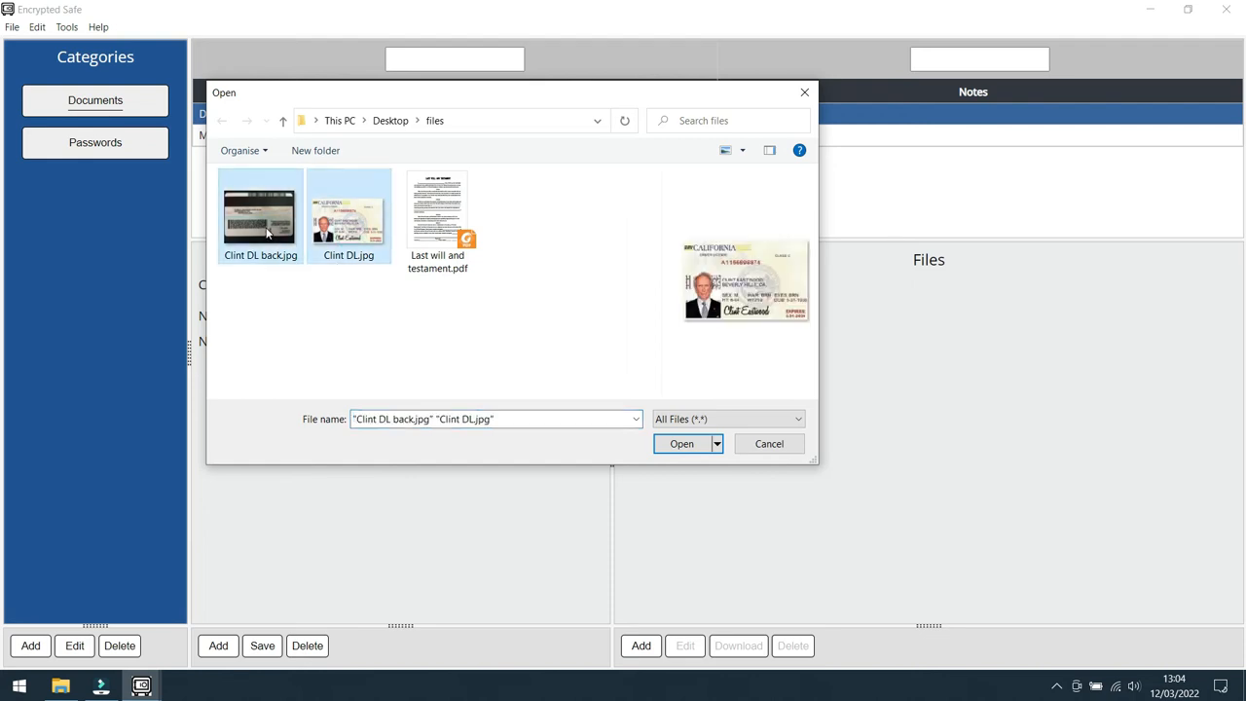
left_click(695, 443)
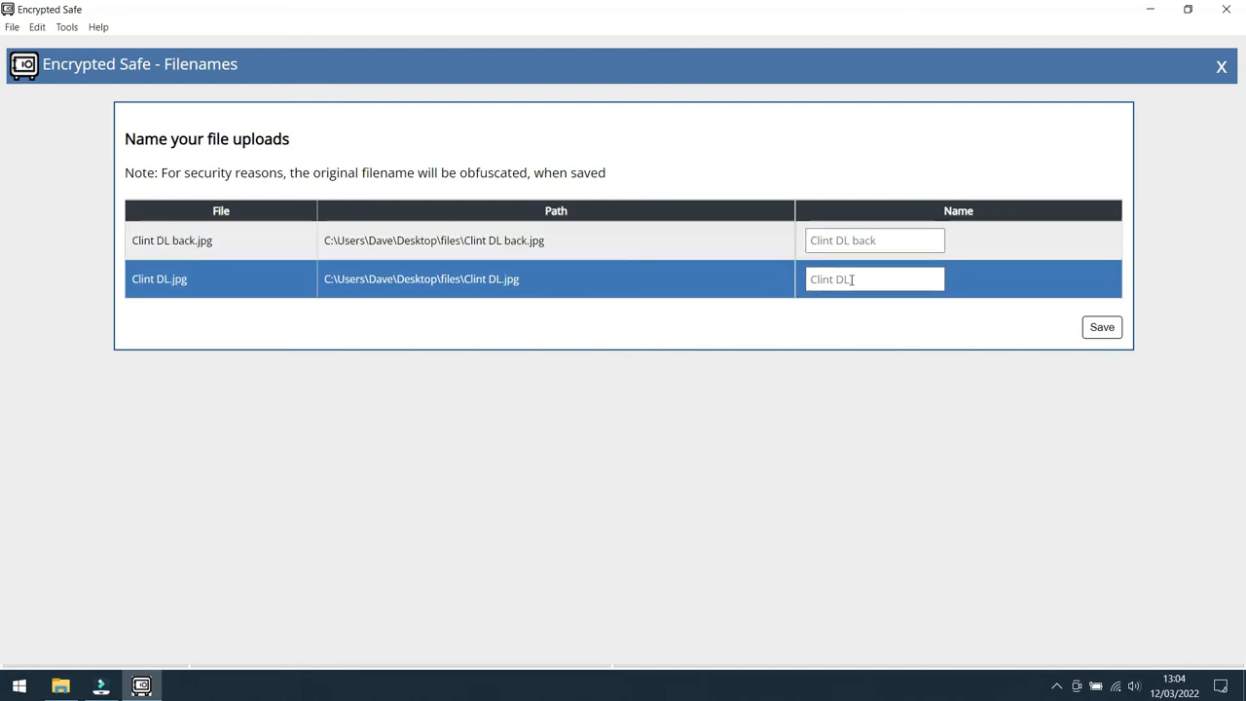
left_click(1101, 329)
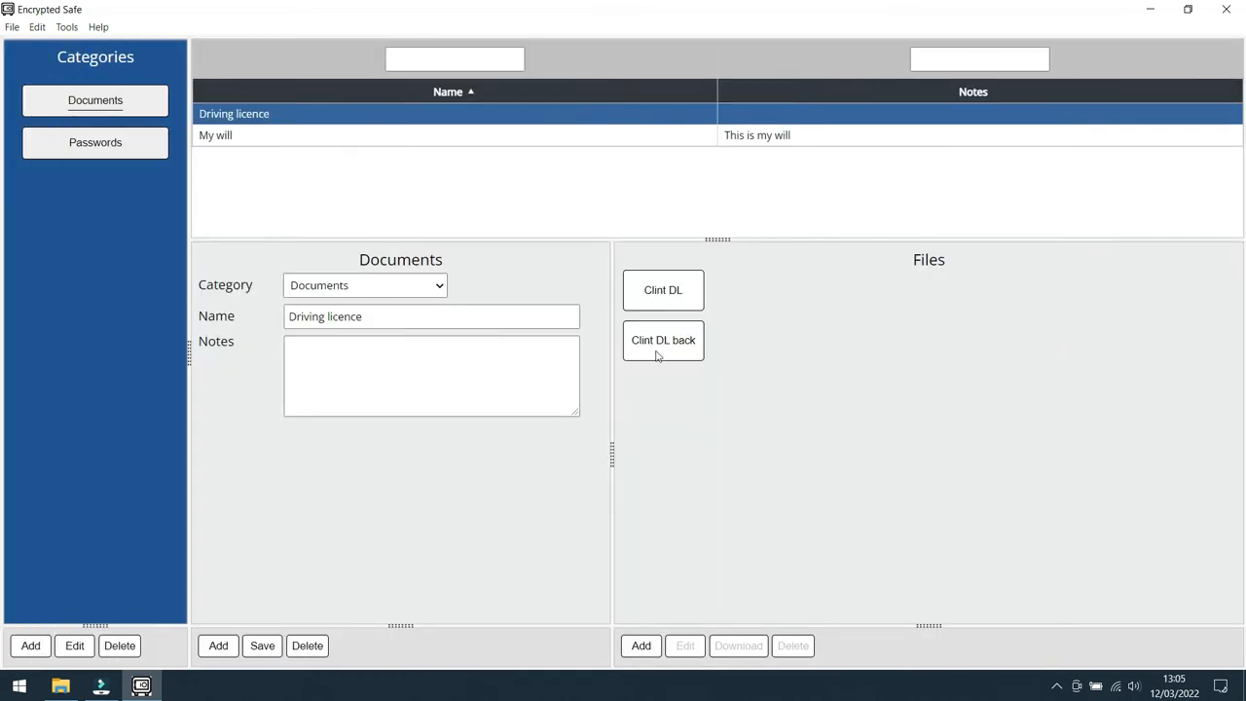
left_click(666, 293)
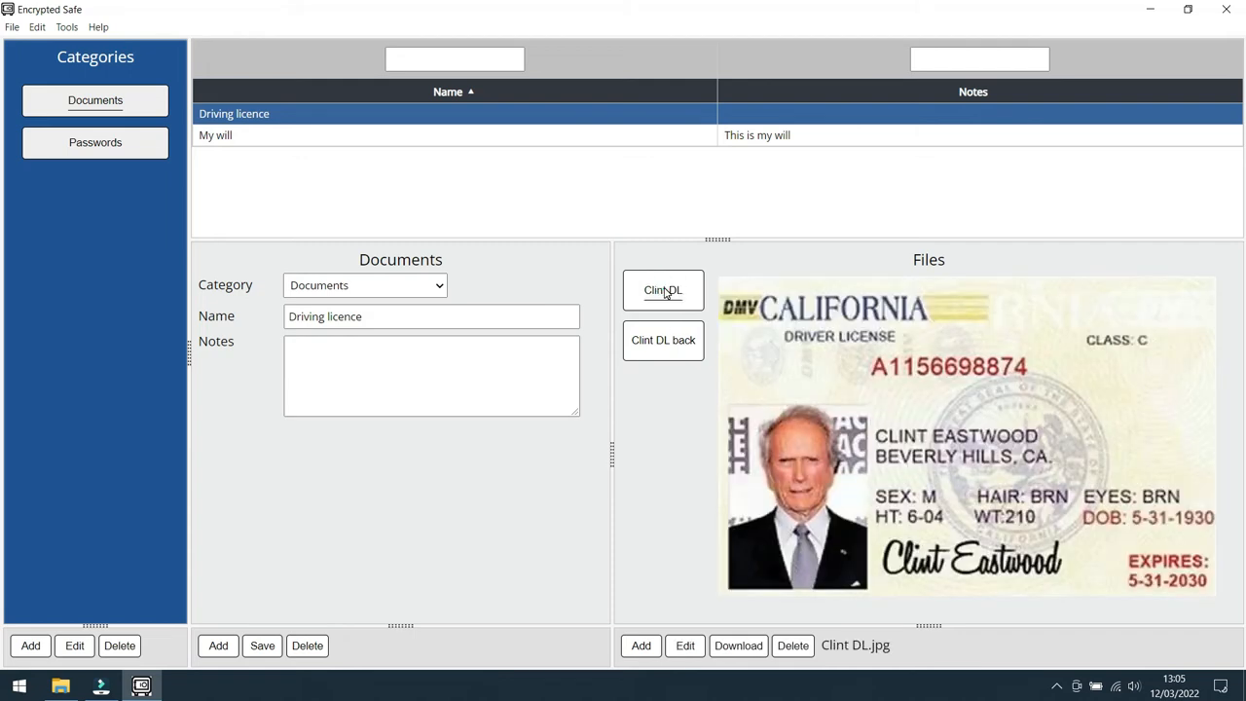
left_click(668, 347)
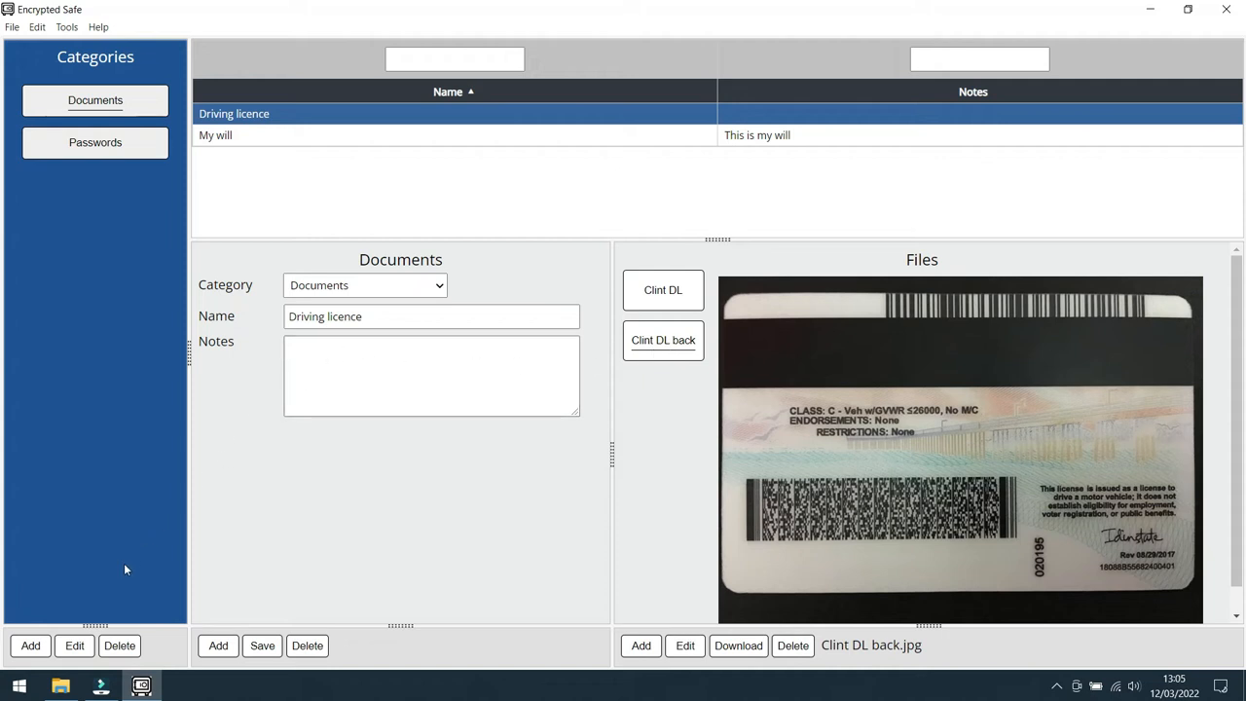
Step: Edit the Documents category and add a new field named "expires" with the Date type
left_click(75, 647)
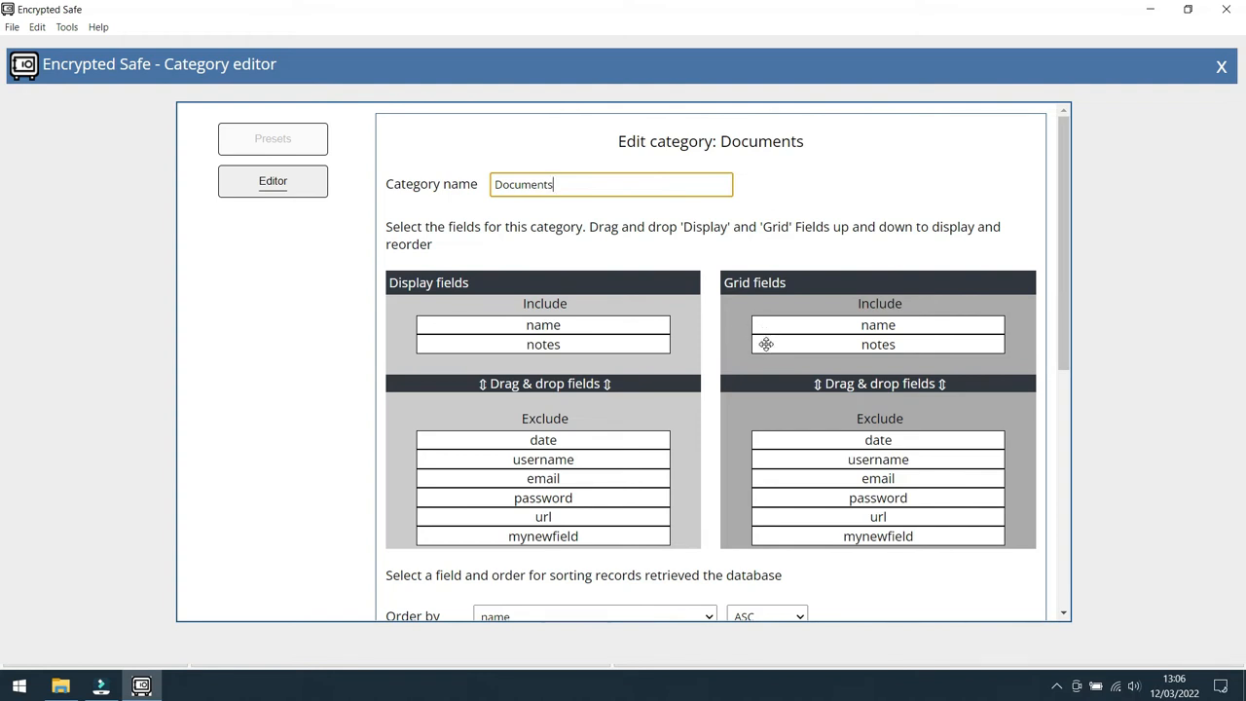
scroll(709, 348, "down", 3)
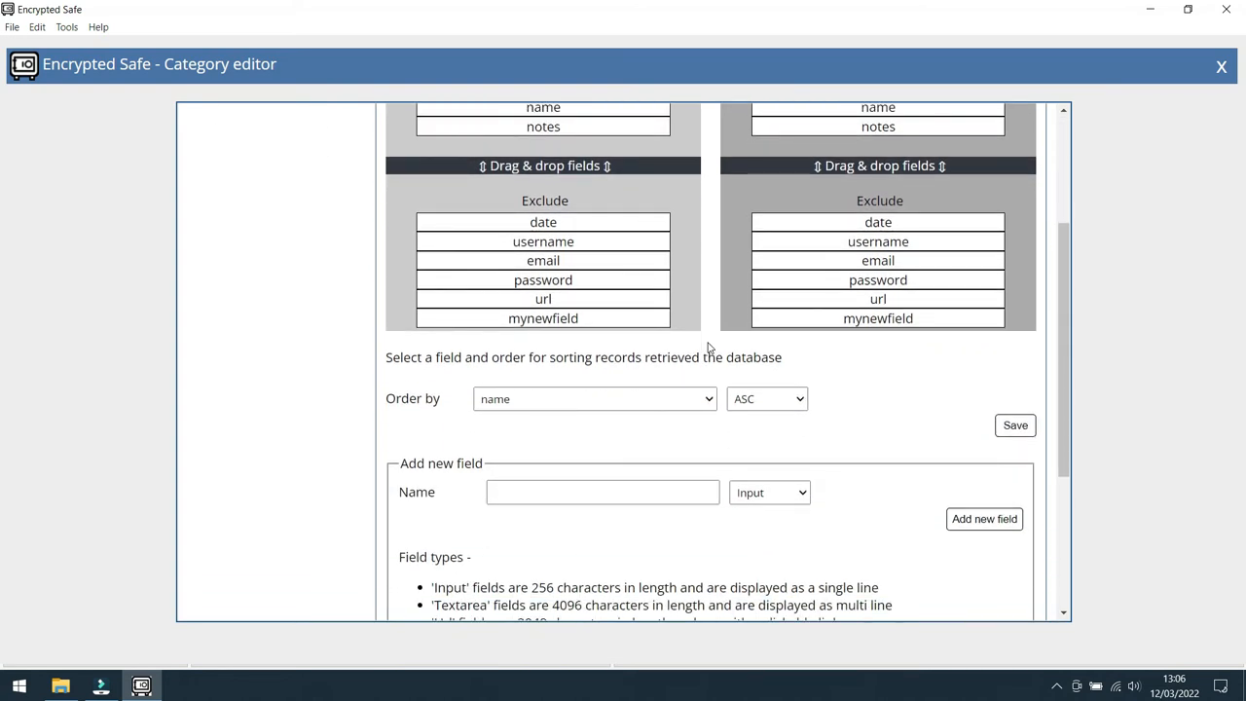
scroll(709, 347, "down", 2)
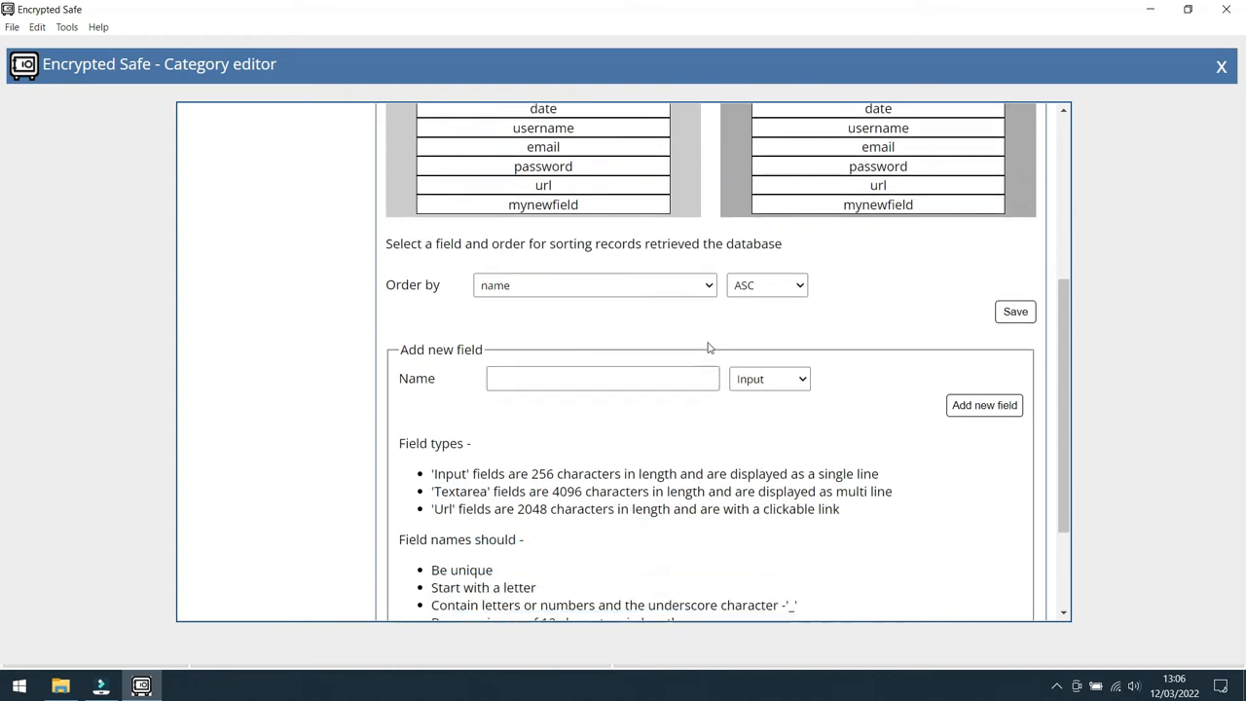
scroll(709, 348, "down", 2)
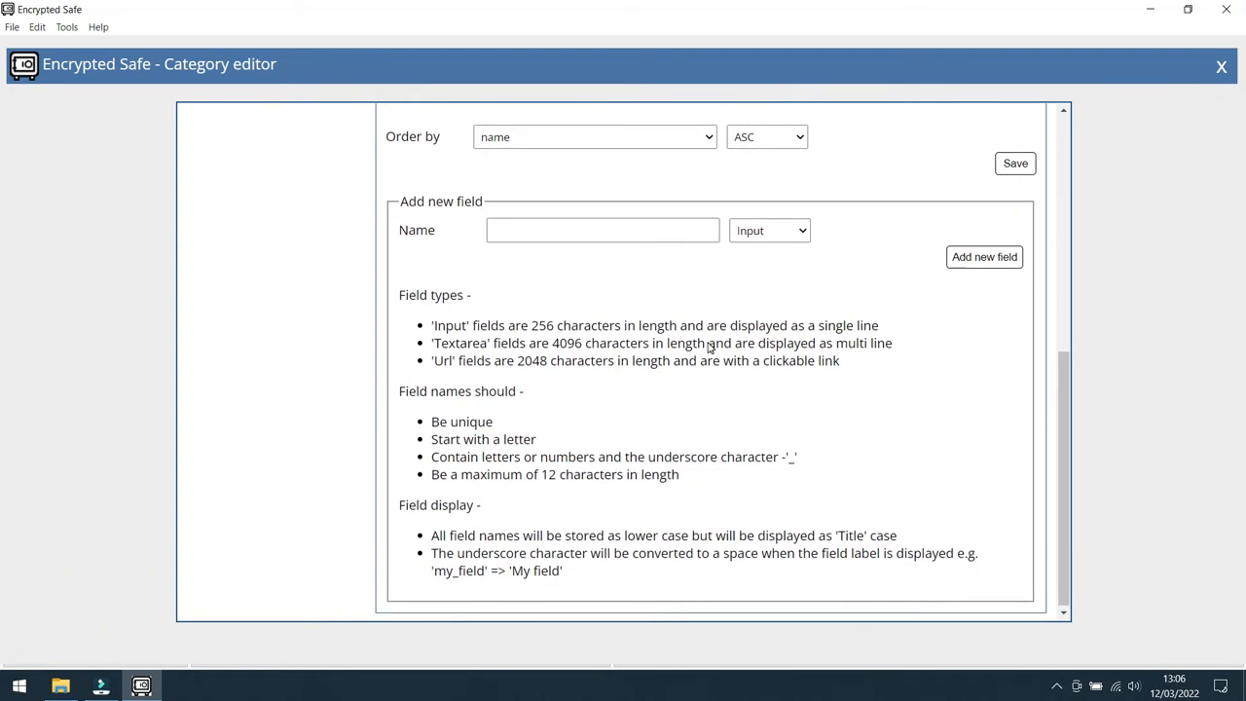
left_click(571, 236)
type("expires")
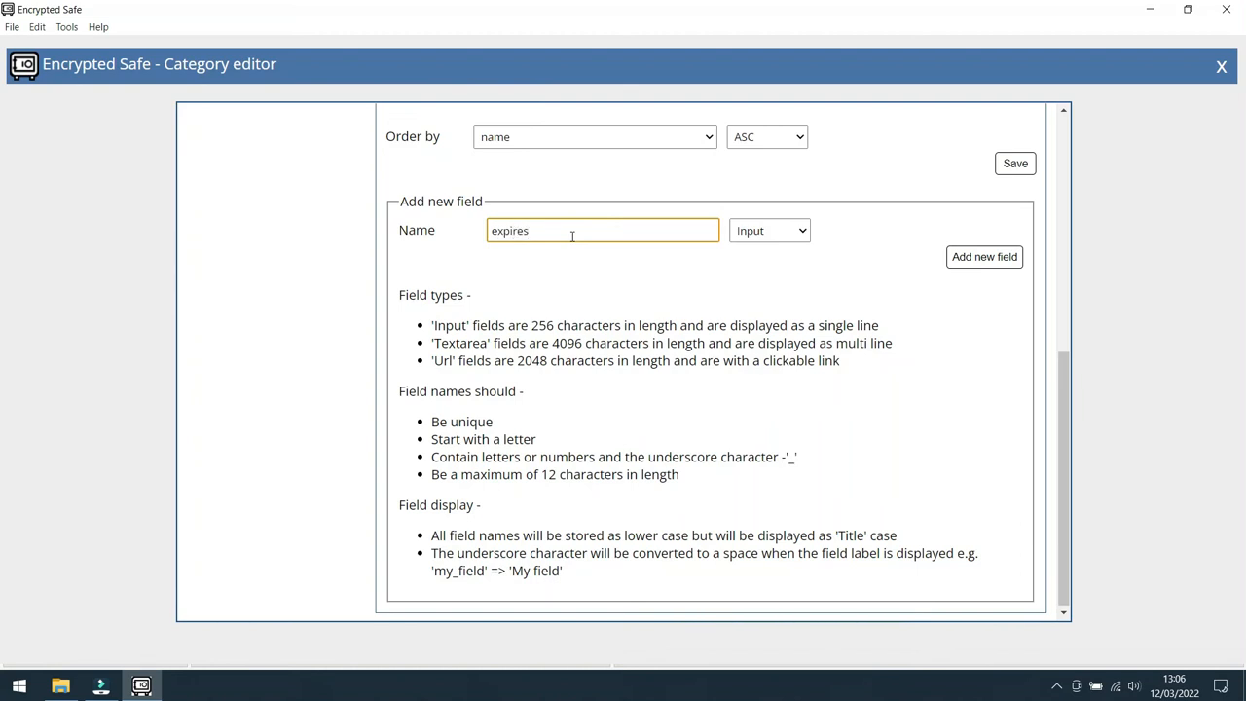
left_click(803, 231)
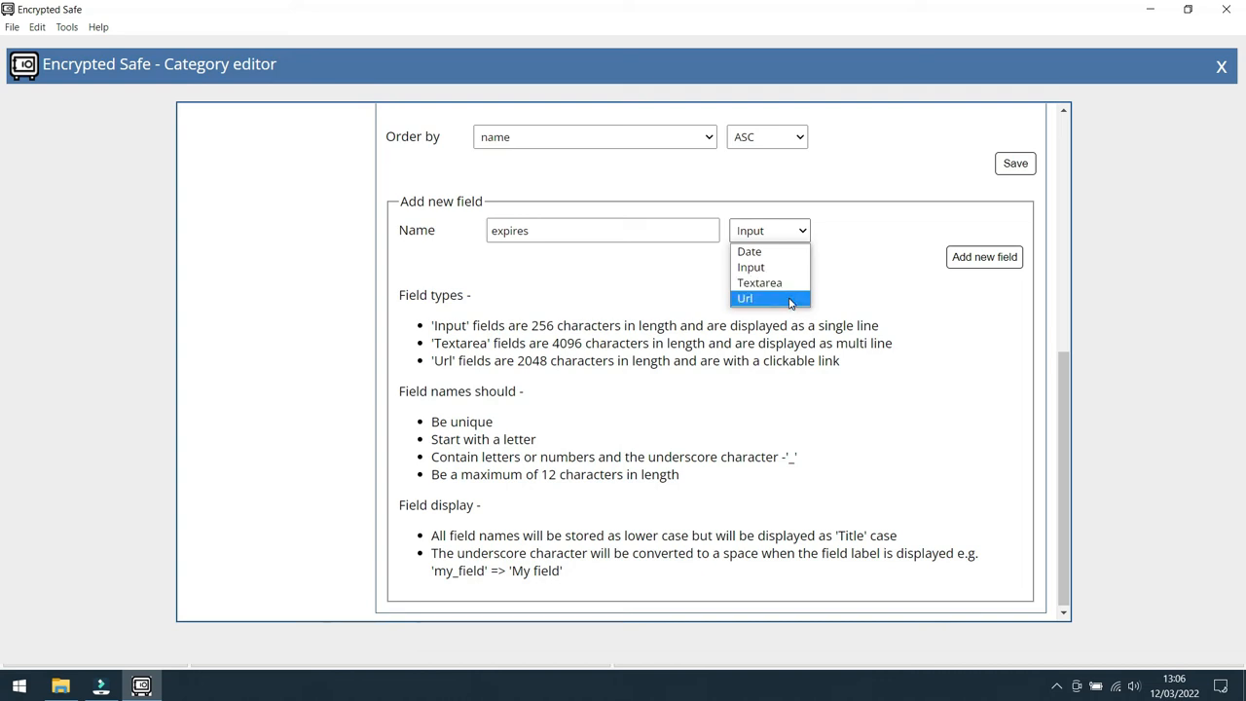
left_click(776, 251)
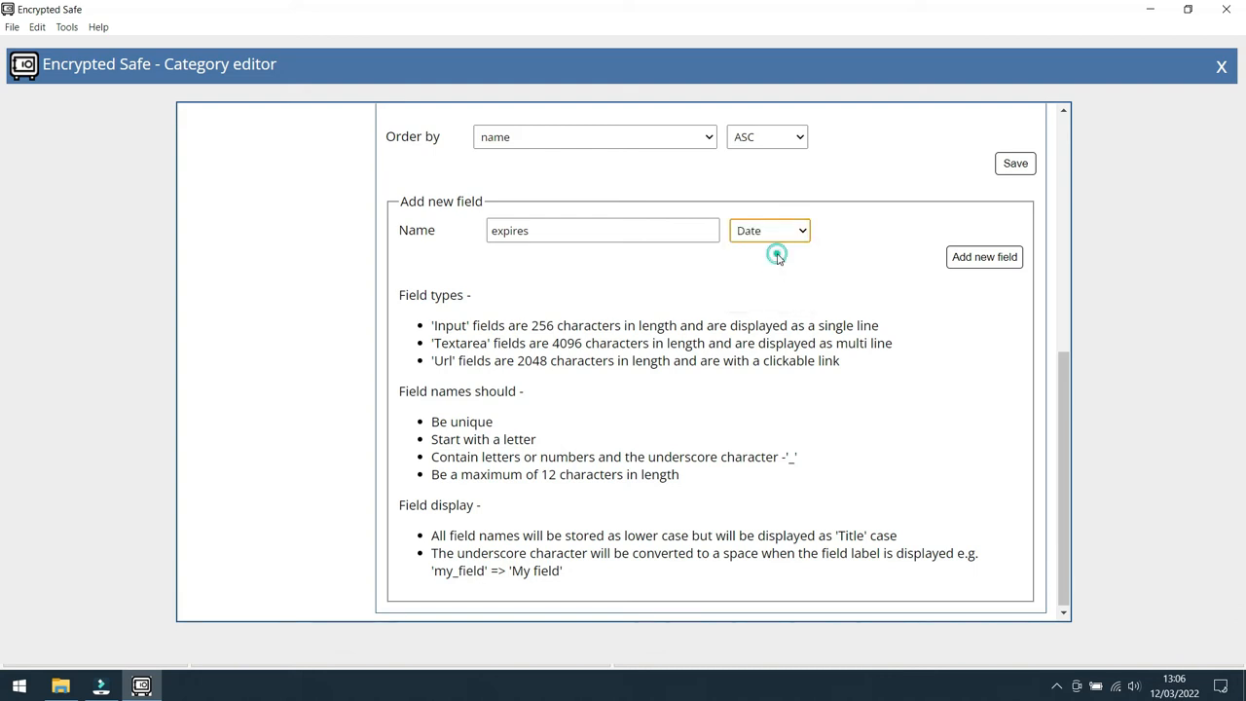
left_click(992, 259)
Step: Include the expires field in the Documents display fields between name and notes, and save the category
scroll(827, 343, "up", 3)
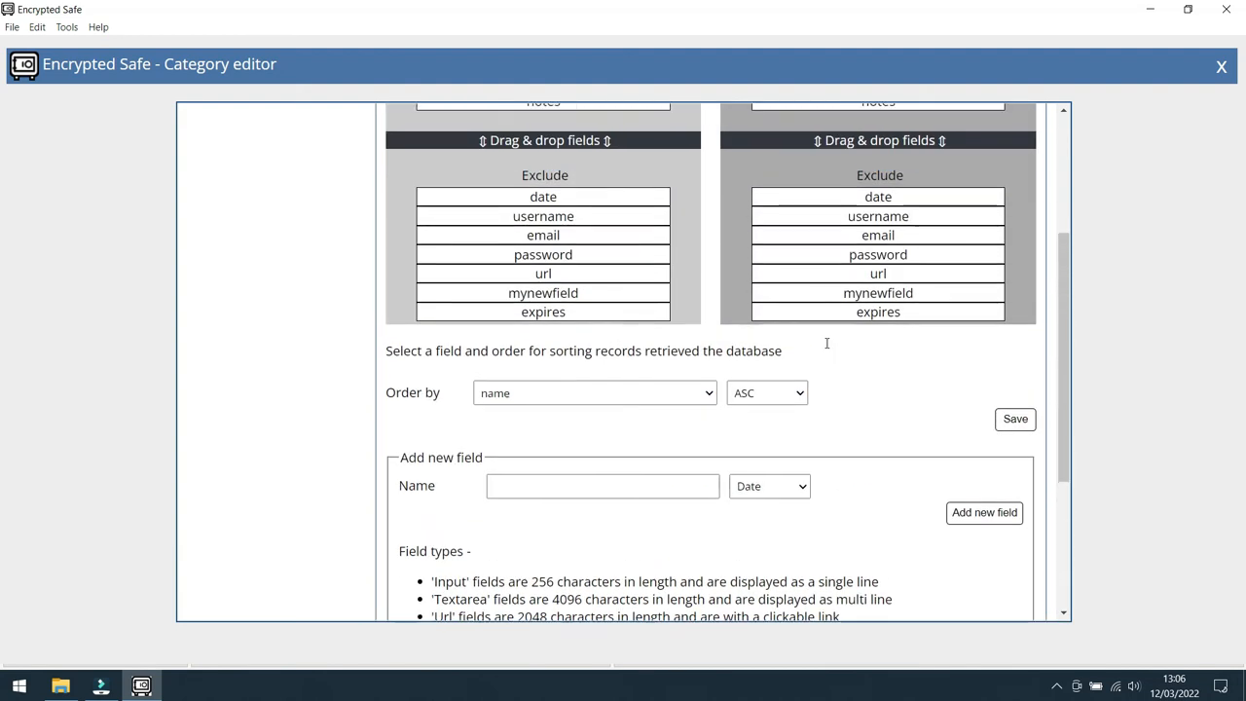
scroll(827, 343, "up", 2)
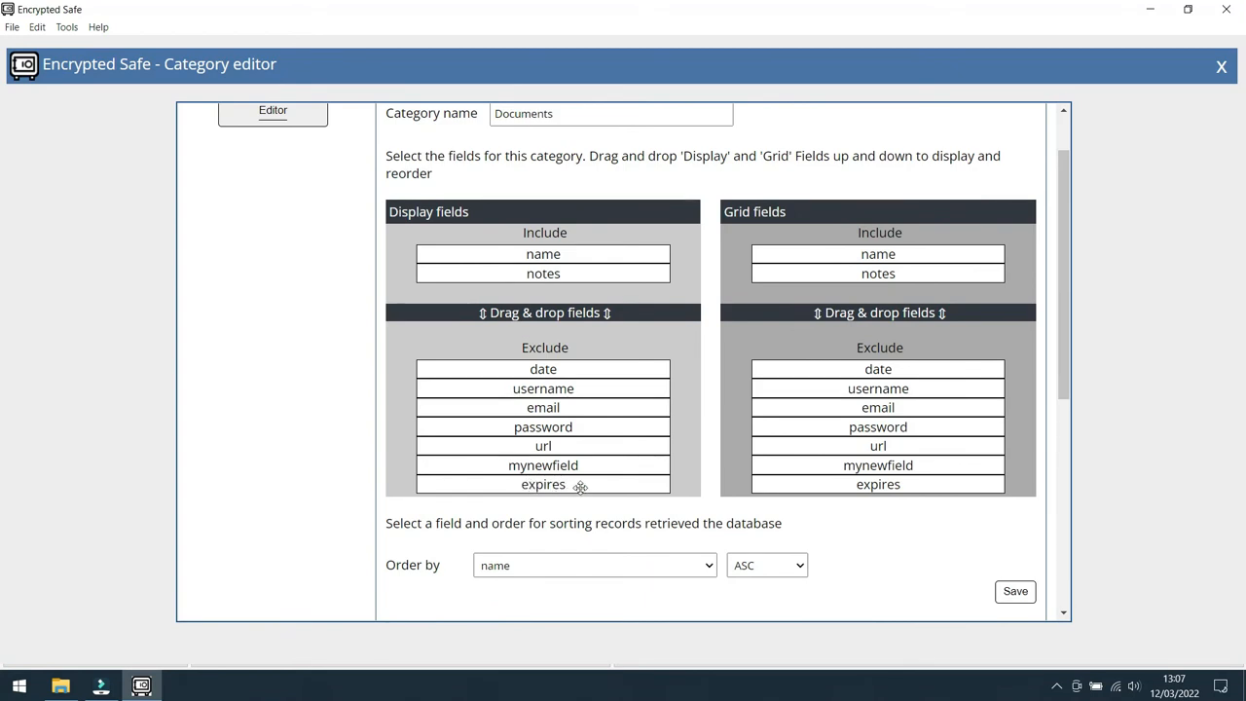
left_click_drag(587, 481, 572, 291)
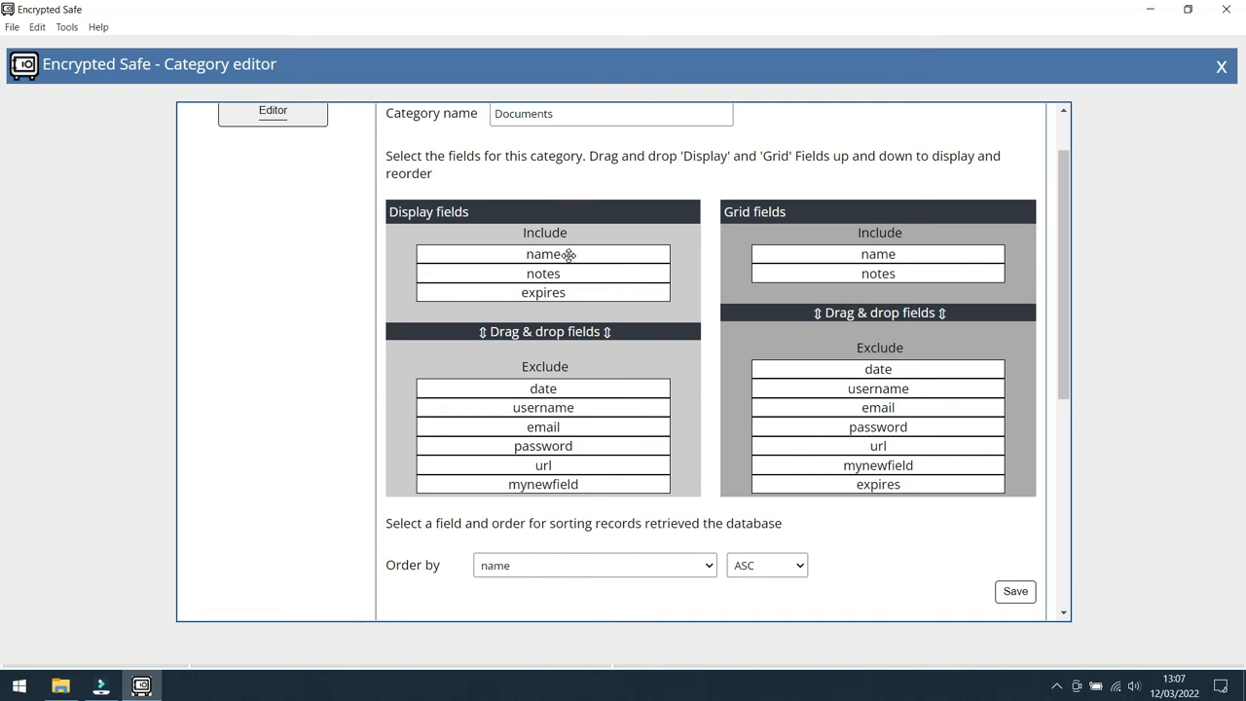
left_click_drag(563, 294, 563, 273)
left_click(1016, 592)
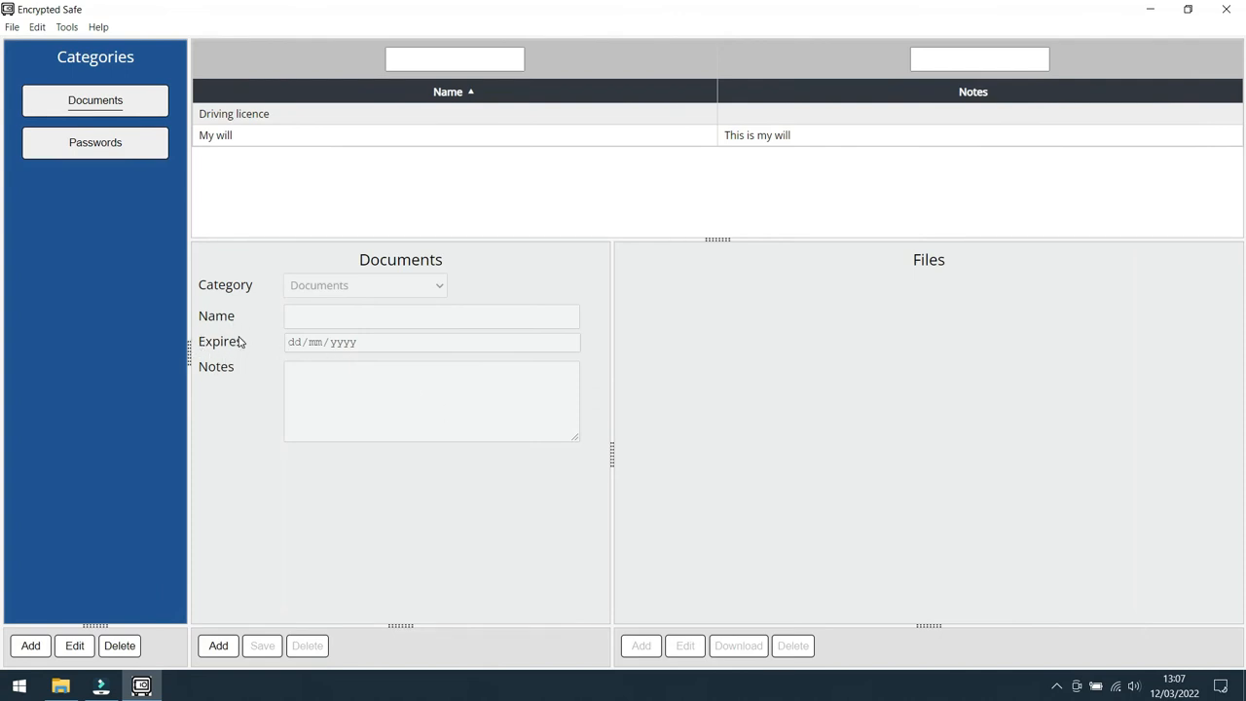
Step: Open the Driving licence record, view its Clint DL image, set Expires to 31/05/2030 and save the record
left_click(351, 116)
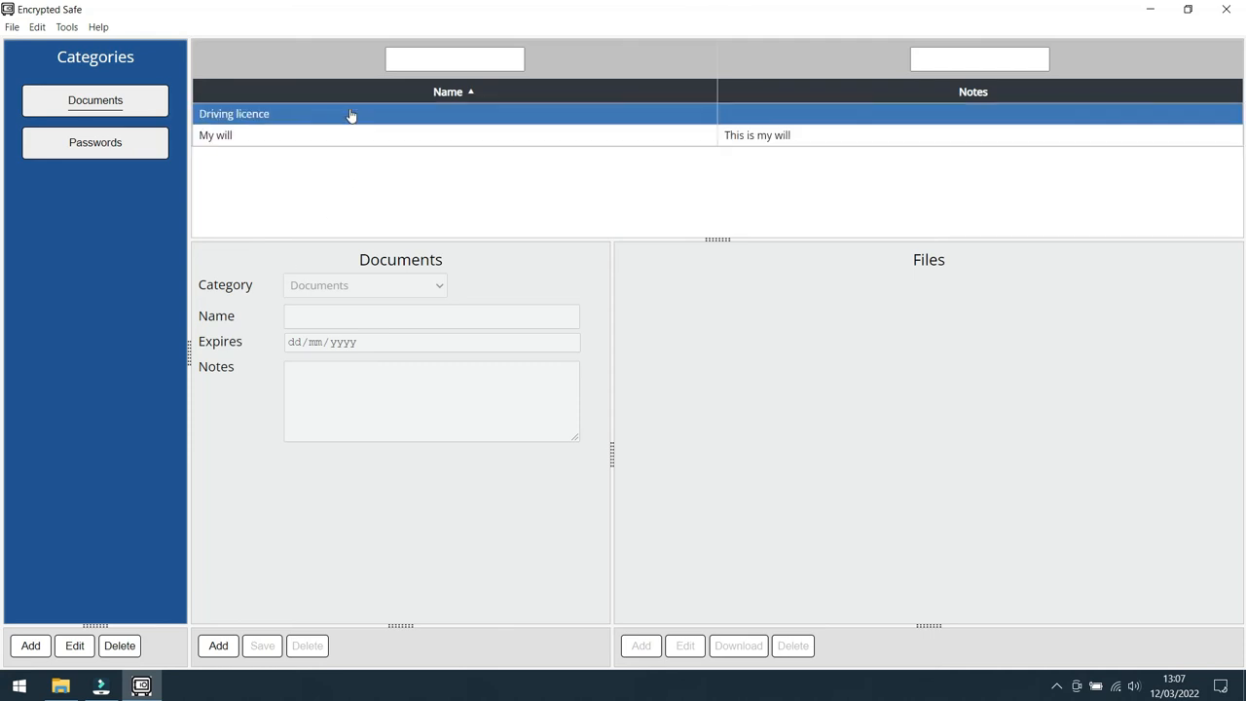
left_click(343, 115)
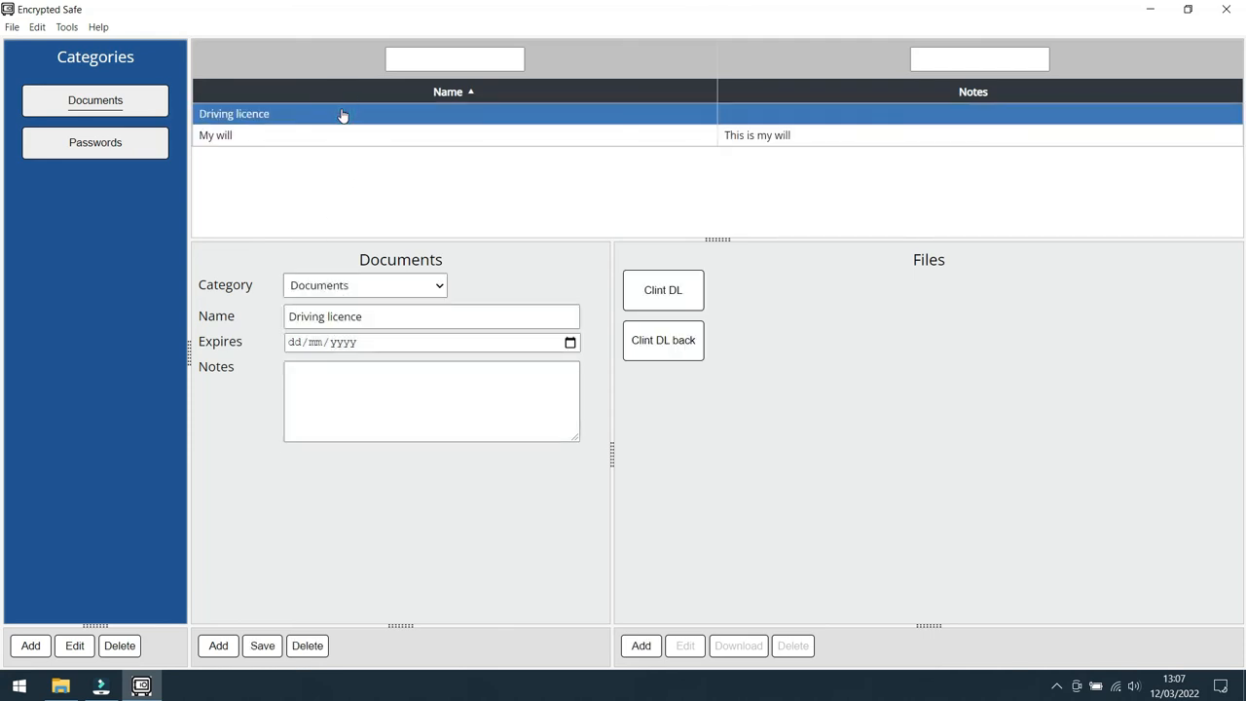
left_click(670, 294)
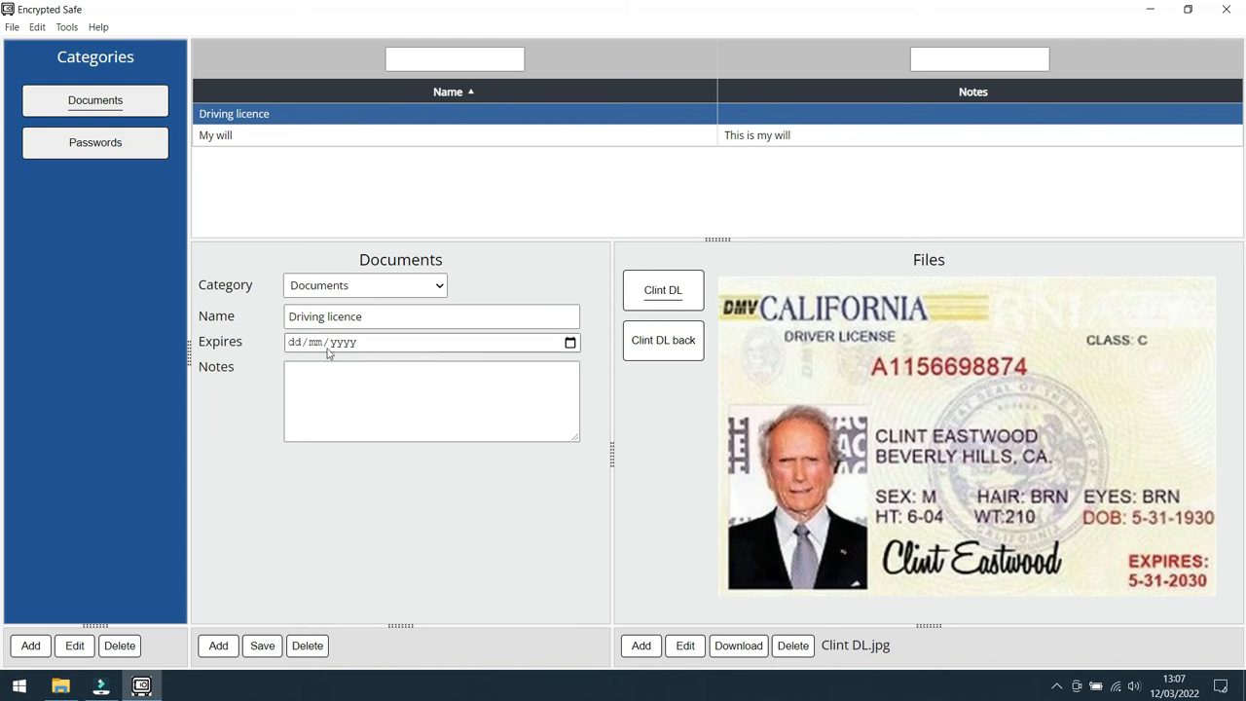
left_click(294, 342)
type("31/05/yyyy")
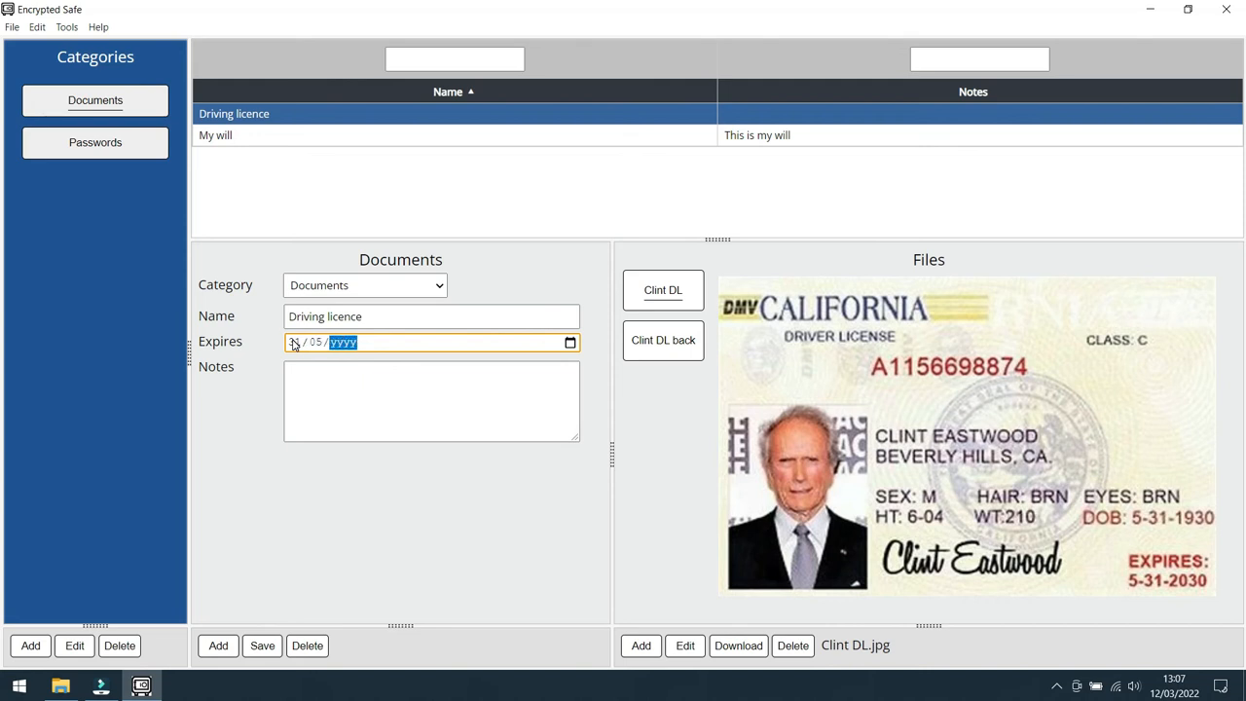
type("2030")
left_click(263, 646)
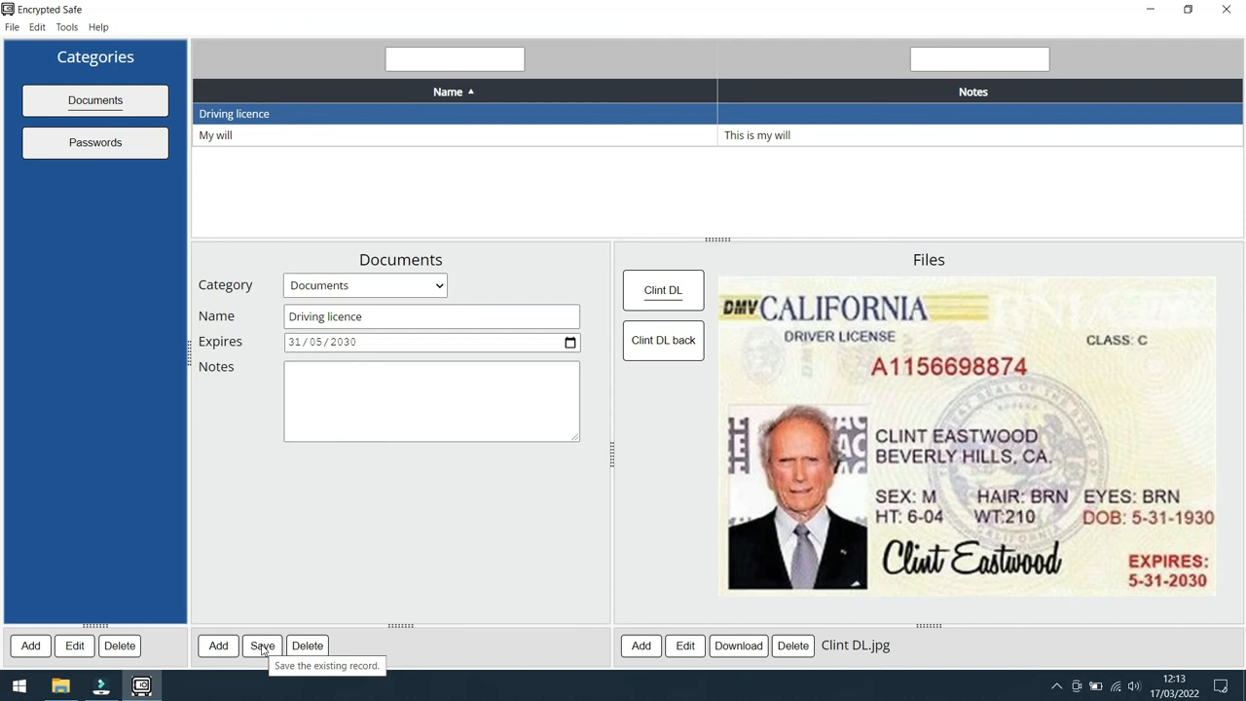
Step: Compare the fields of the Passwords and Documents categories and view the Facebook and Visa records
left_click(111, 144)
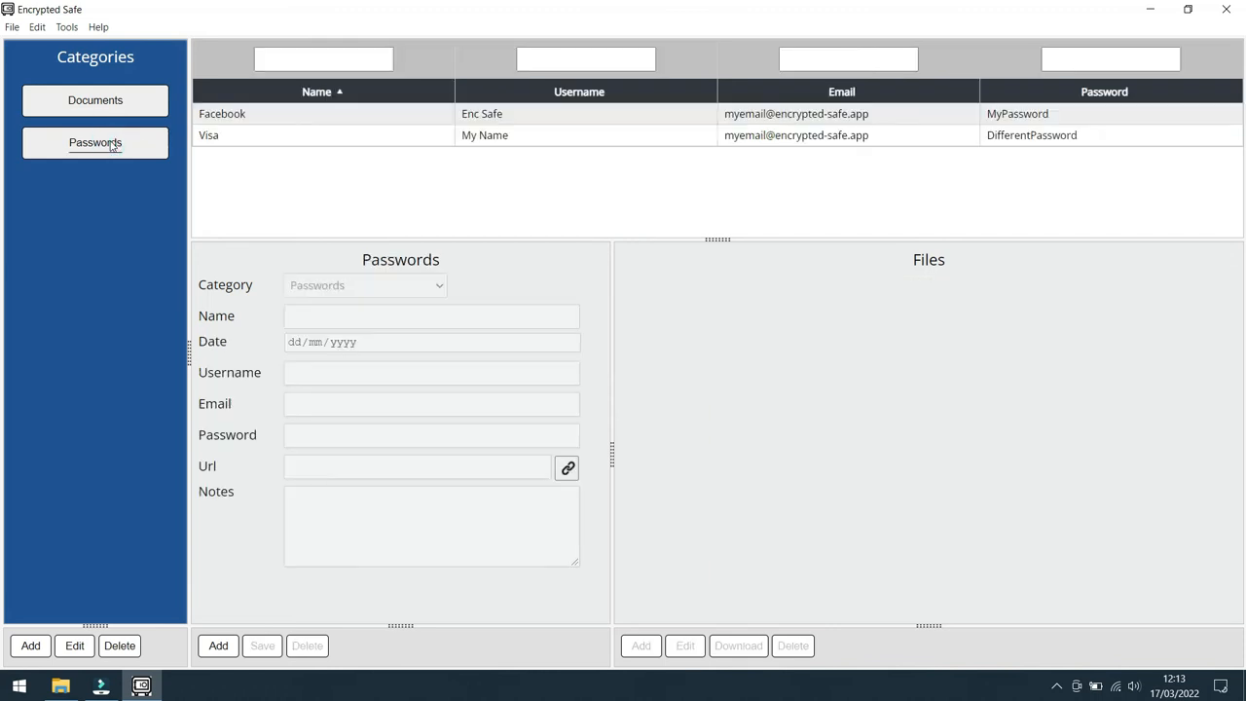
left_click(123, 101)
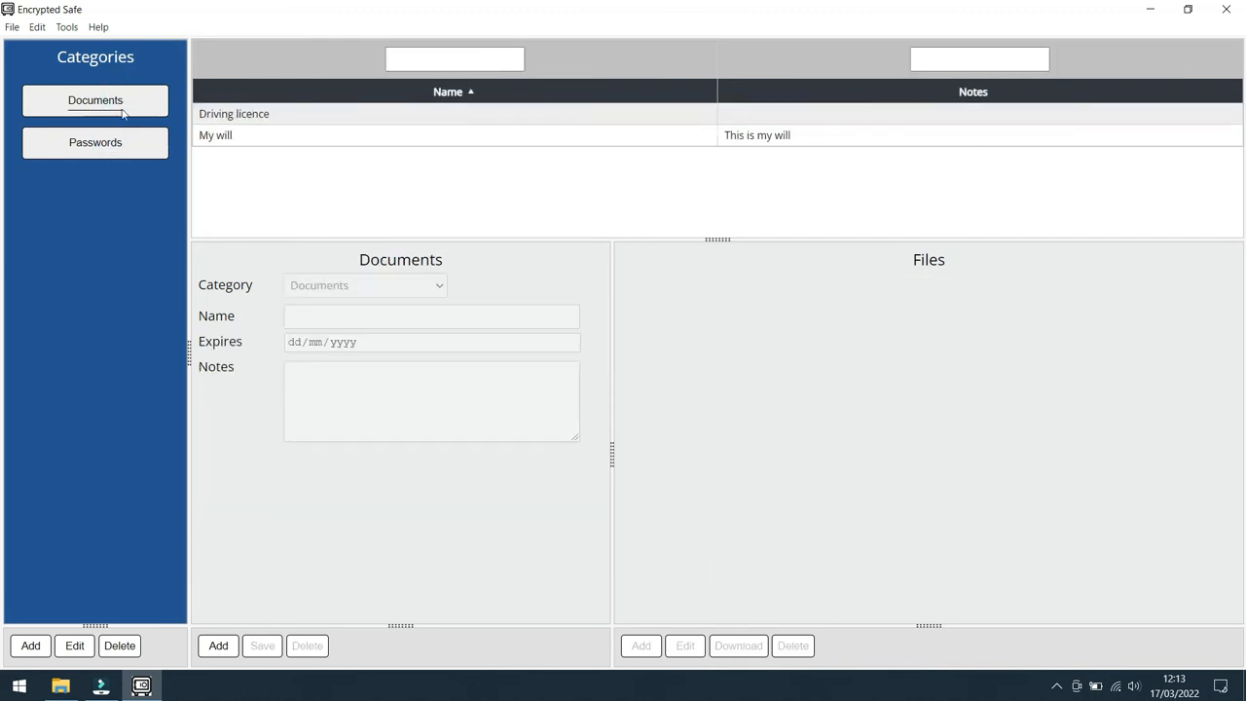
left_click(123, 144)
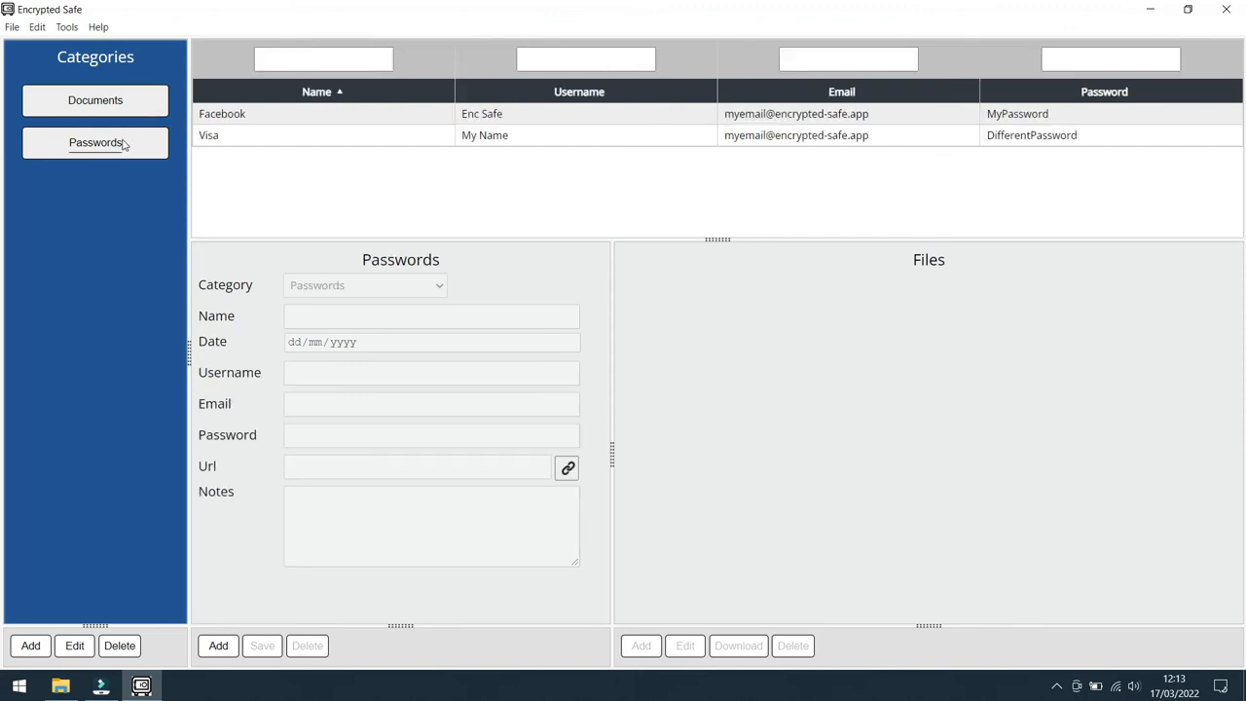
left_click(246, 117)
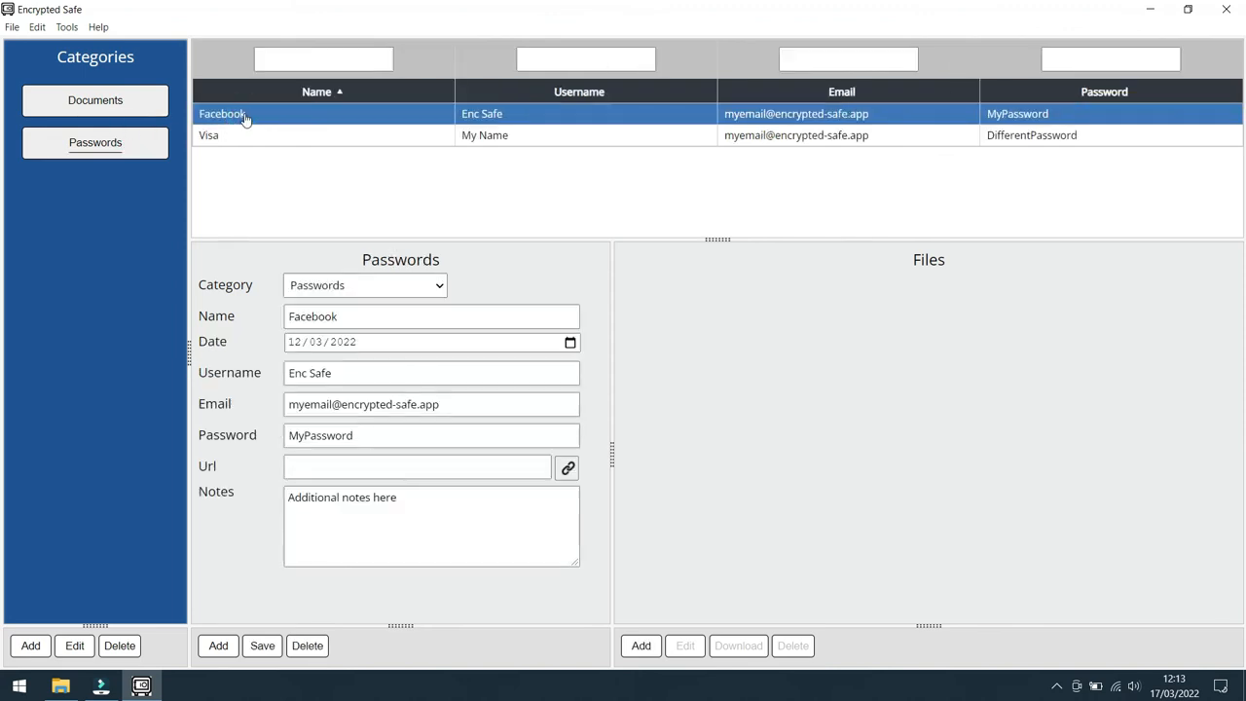
left_click(245, 137, "ctrl")
left_click(245, 137)
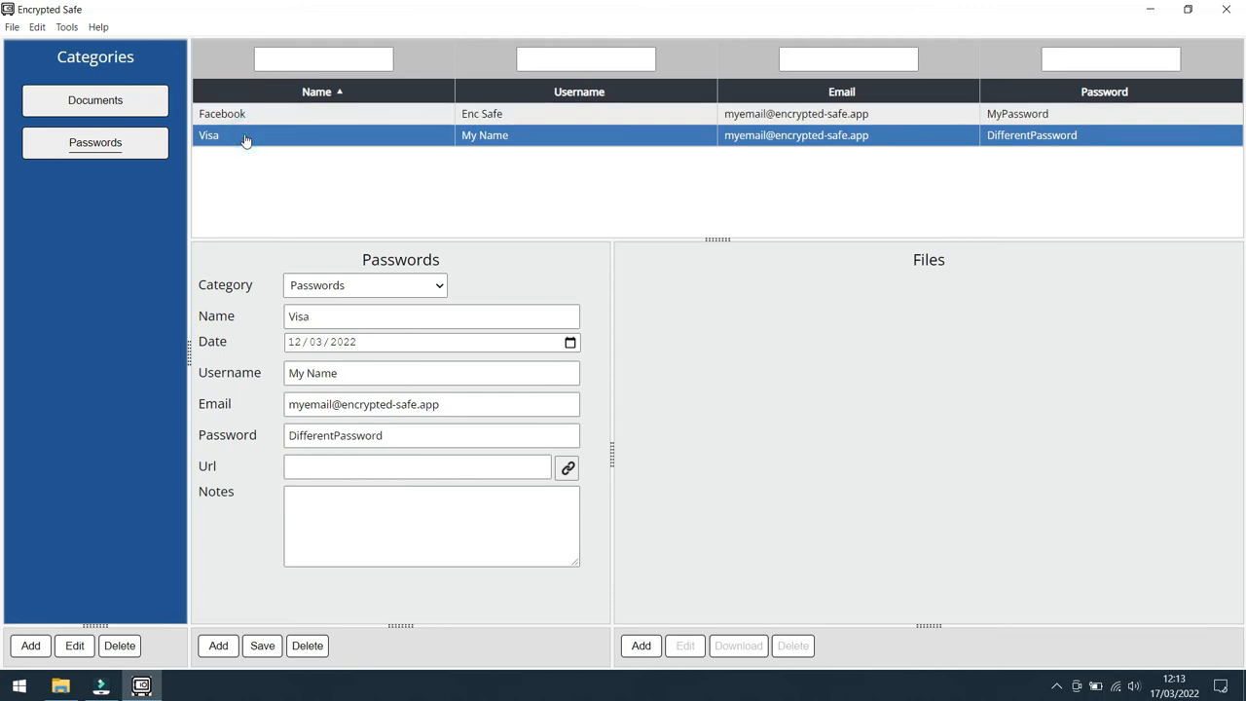
Step: Review the category presets and the blank new category form, and close the category editor without creating anything
left_click(30, 645)
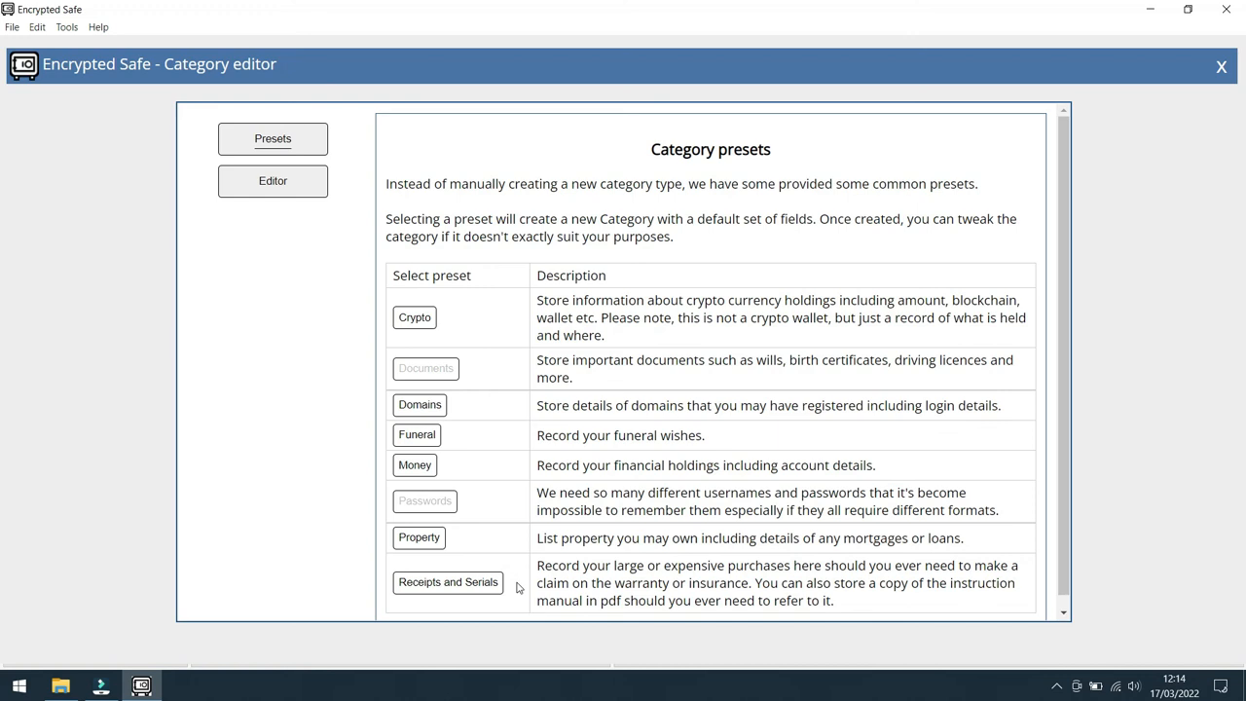
left_click(273, 183)
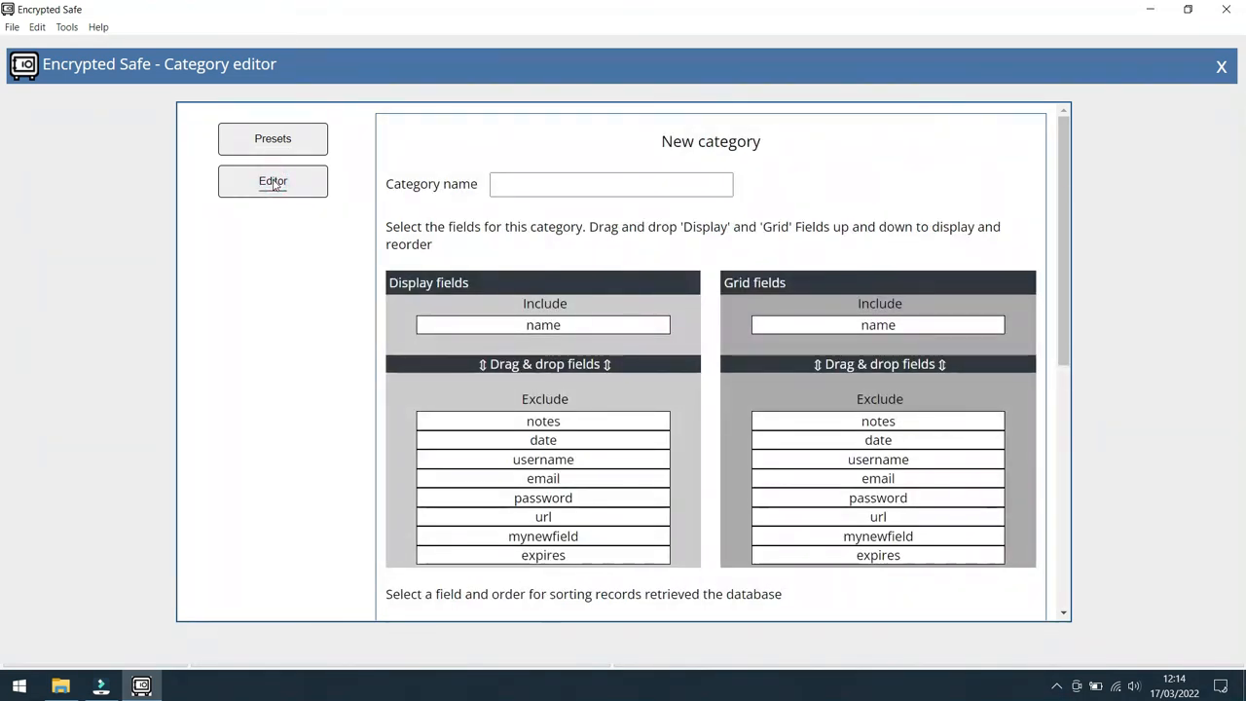
left_click(579, 182)
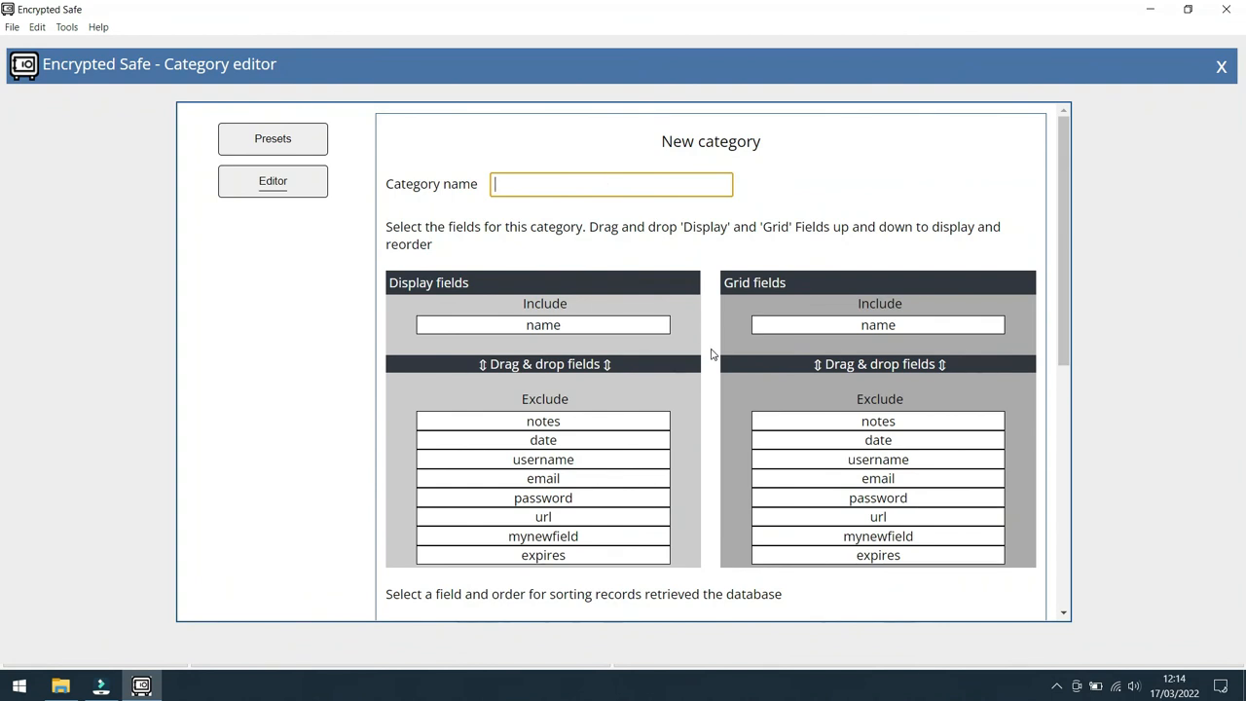
scroll(711, 354, "down", 5)
scroll(713, 353, "down", 4)
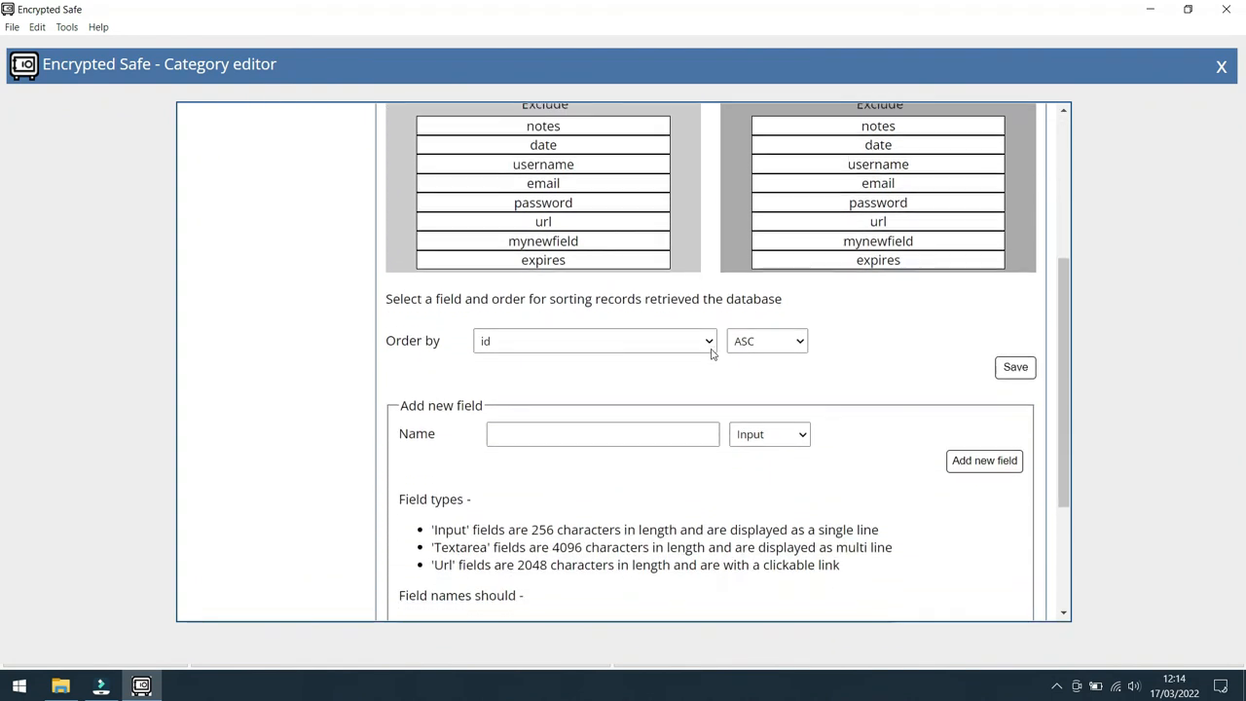
scroll(711, 354, "down", 2)
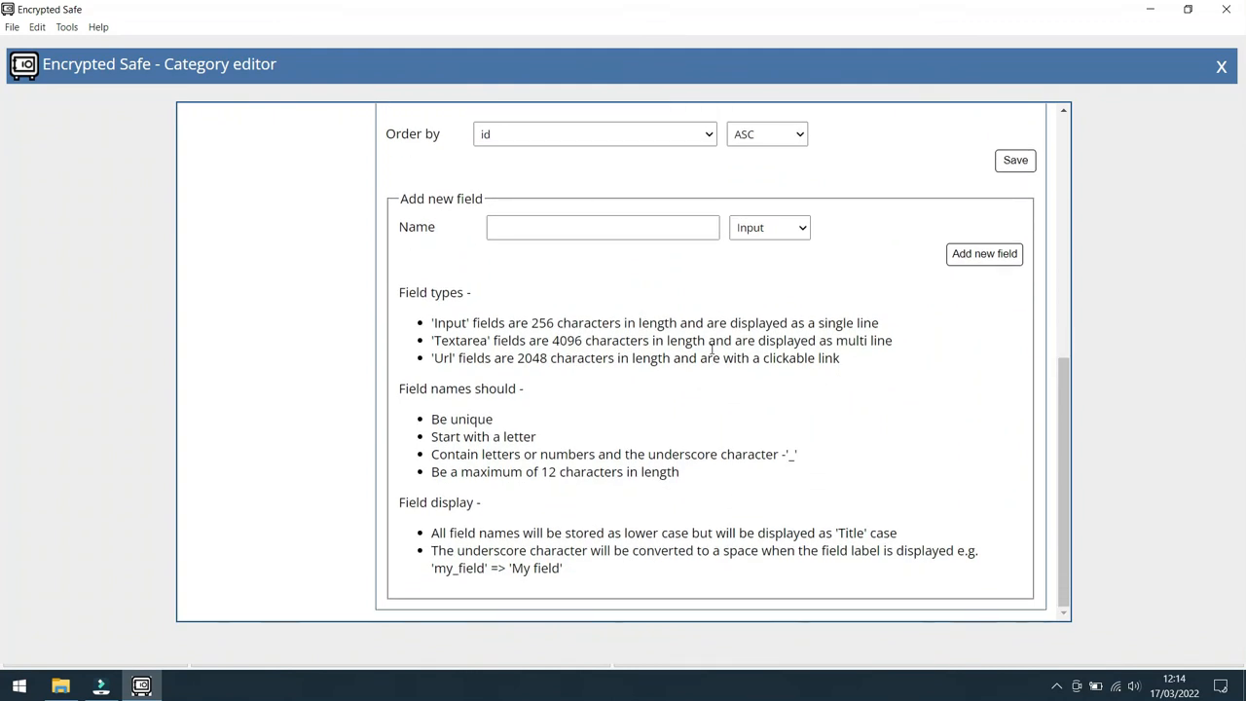
left_click(1222, 66)
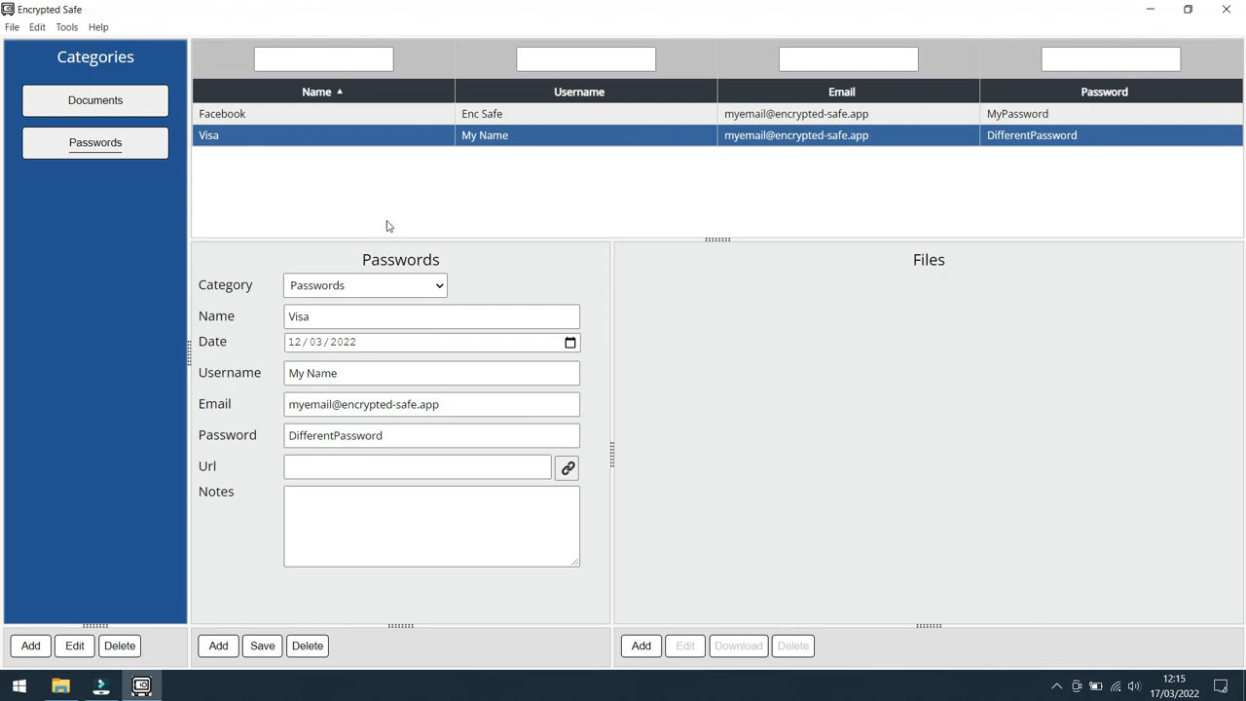
Step: Lock the safe and return to its password screen
left_click(13, 27)
left_click(28, 49)
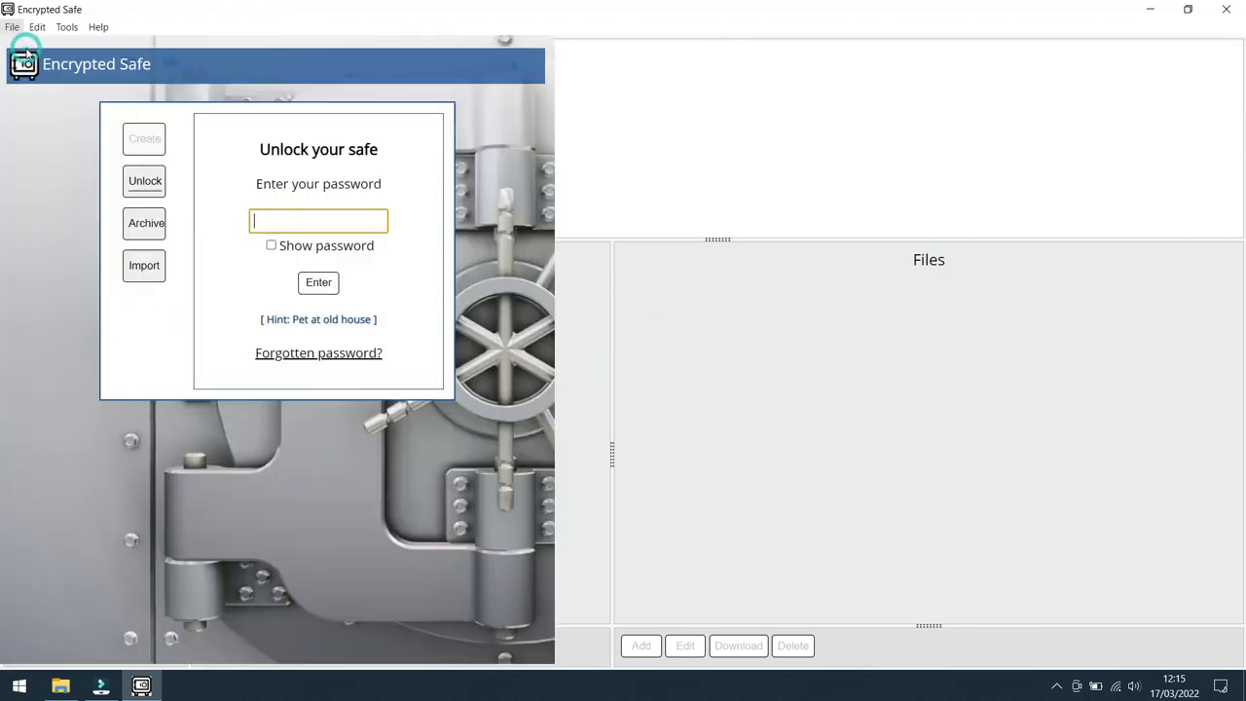